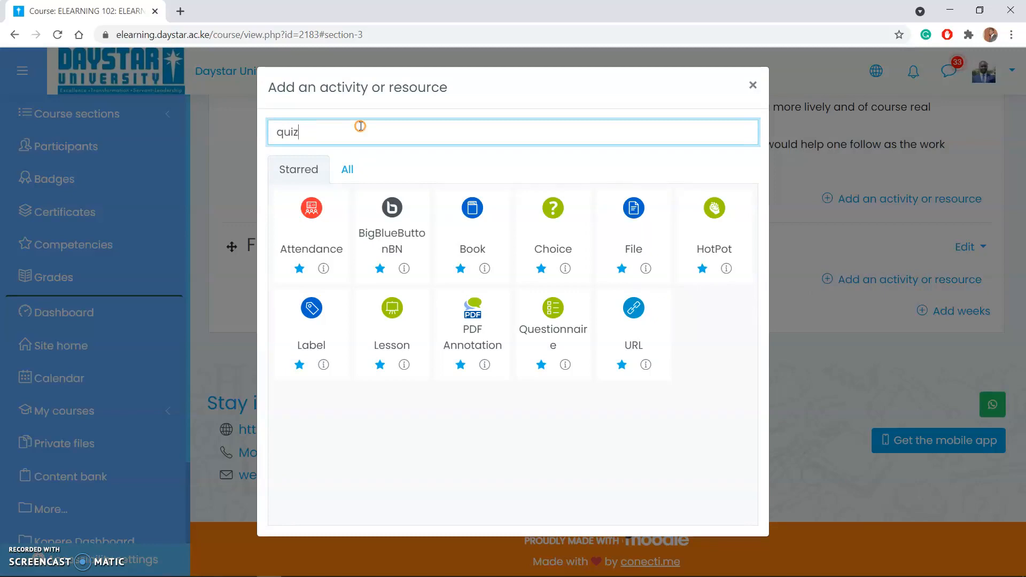
# - Add a Quiz activity named "End of Semester Exam" to the Final Exam section and display its description on the course page
pyautogui.click(390, 220)
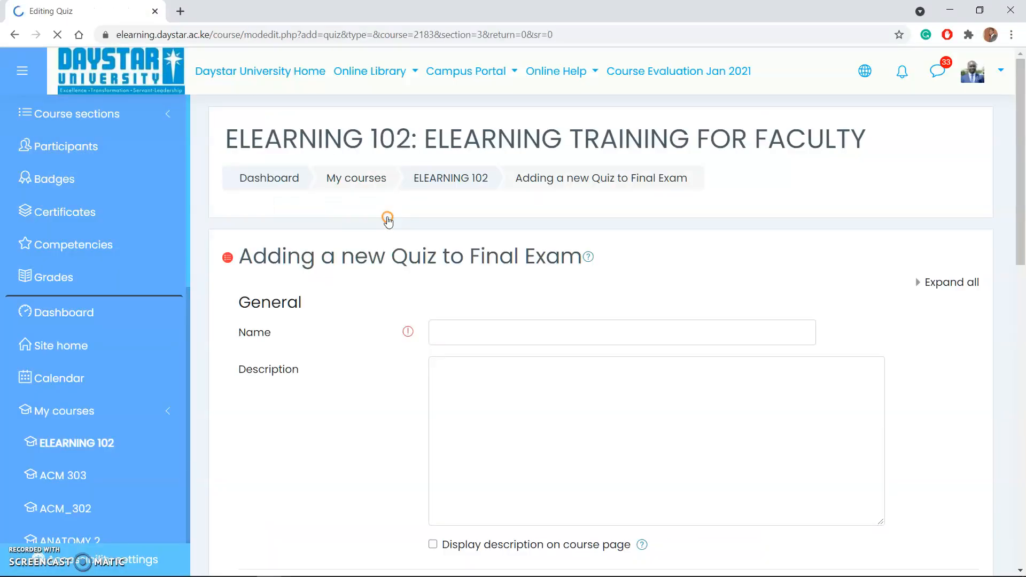
pyautogui.click(453, 324)
pyautogui.write('End of Semester Exam')
pyautogui.scroll(-3, 592, 402)
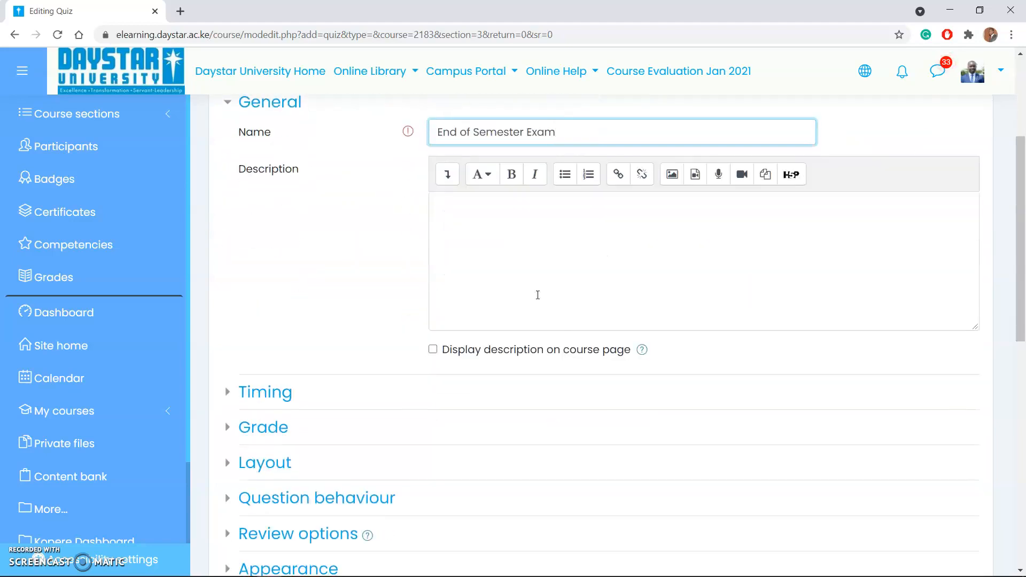
pyautogui.click(527, 218)
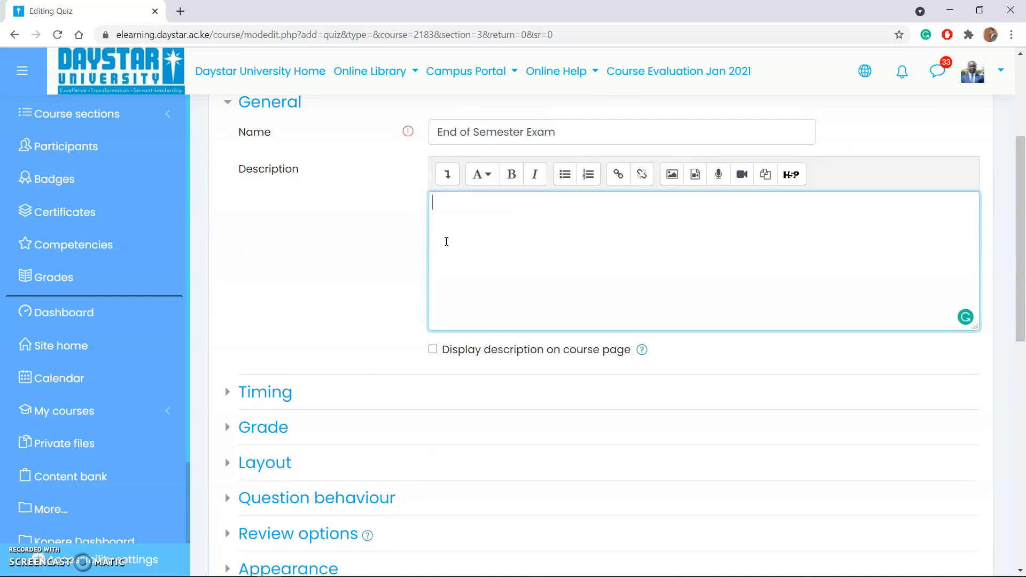
pyautogui.click(433, 349)
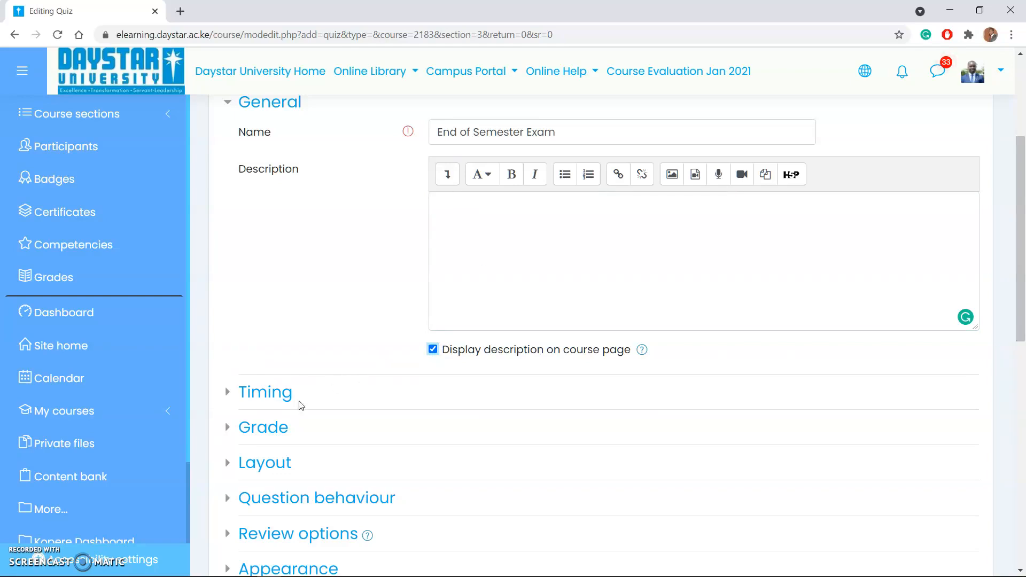
# - Enable the quiz's opening and closing dates in the Timing settings and set the opening day to 28
pyautogui.click(278, 401)
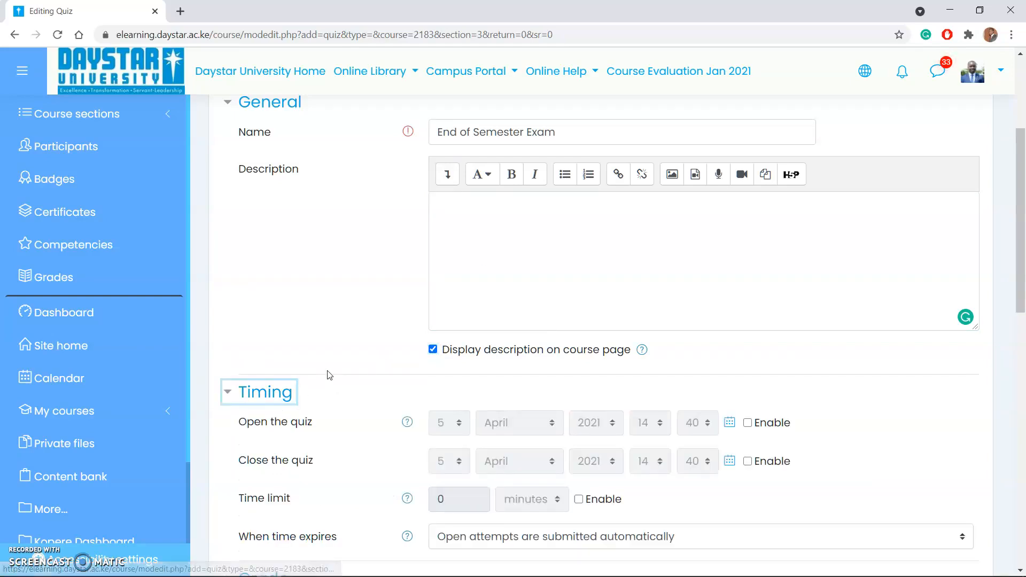
pyautogui.scroll(-2, 327, 373)
pyautogui.scroll(-2, 330, 374)
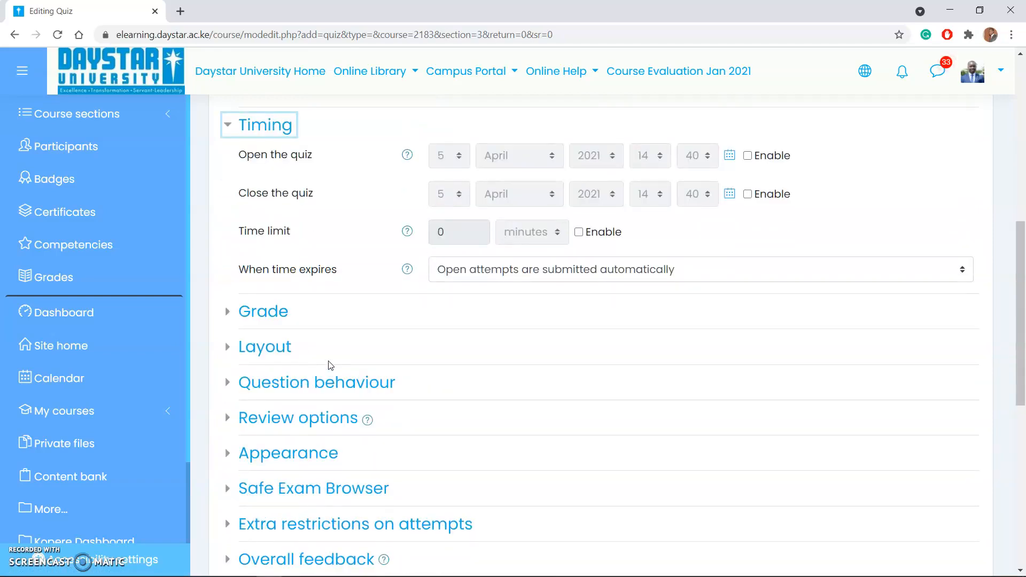
pyautogui.scroll(1, 380, 233)
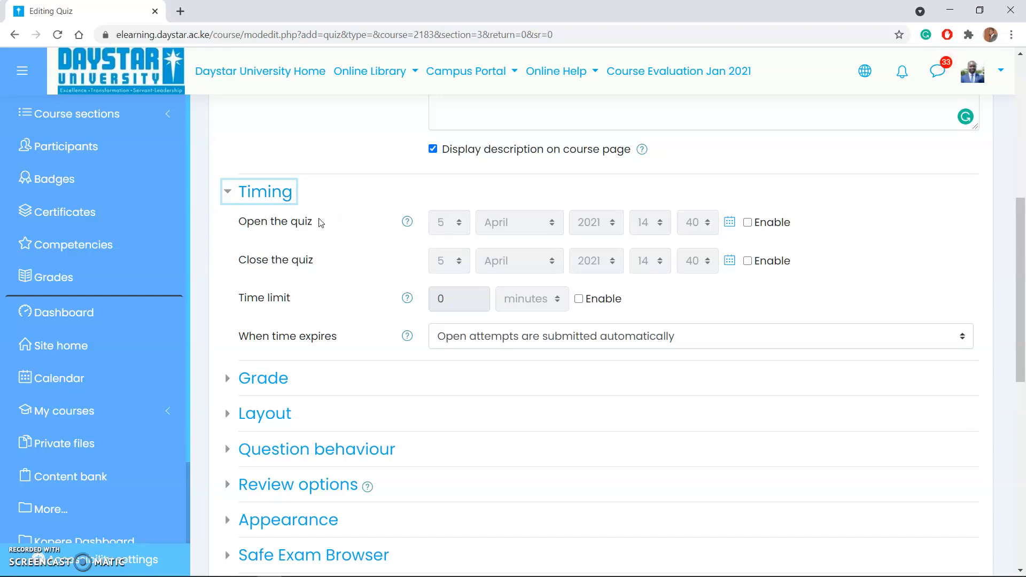
pyautogui.scroll(1, 319, 222)
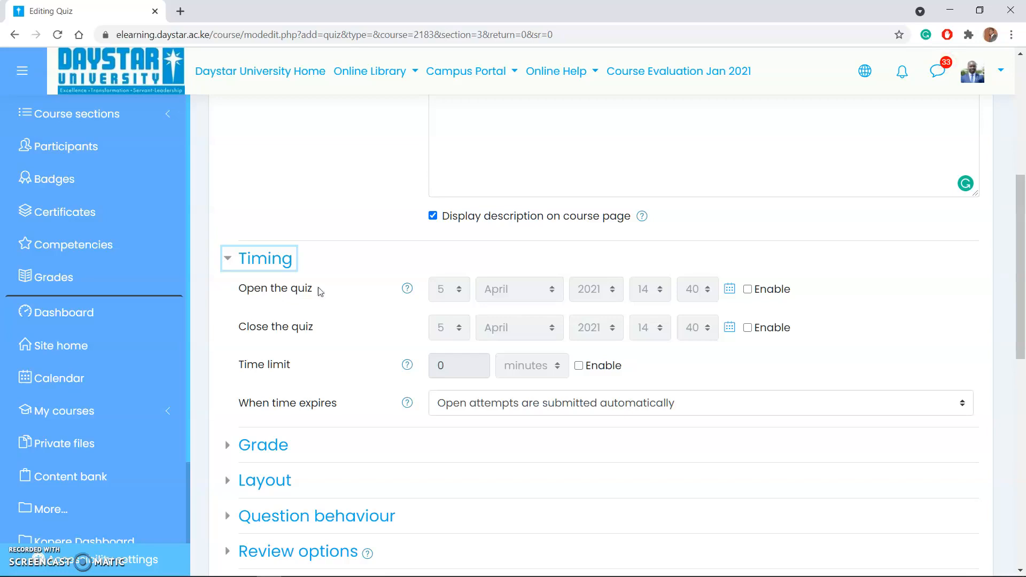
pyautogui.click(748, 291)
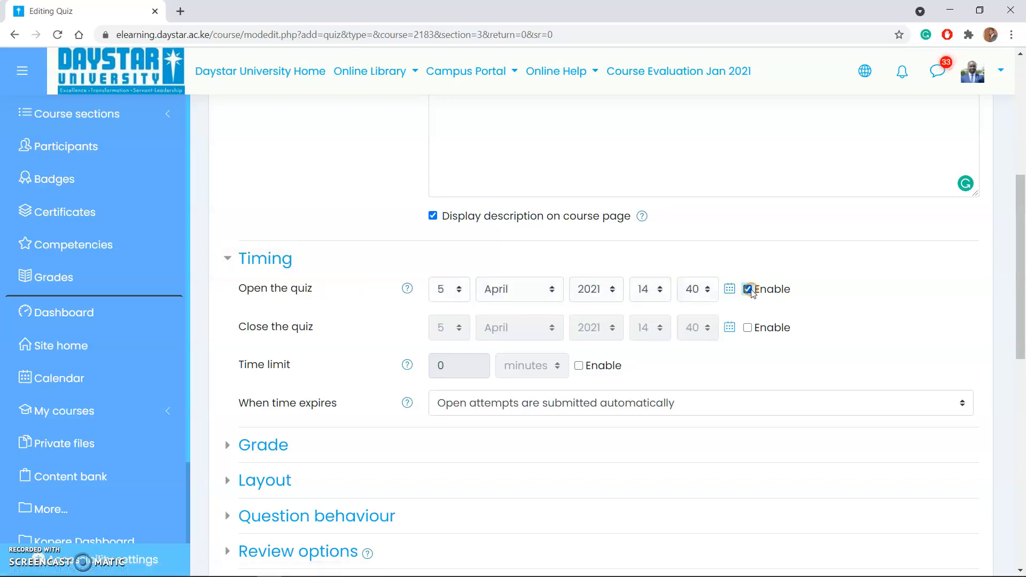
pyautogui.click(750, 330)
pyautogui.click(460, 289)
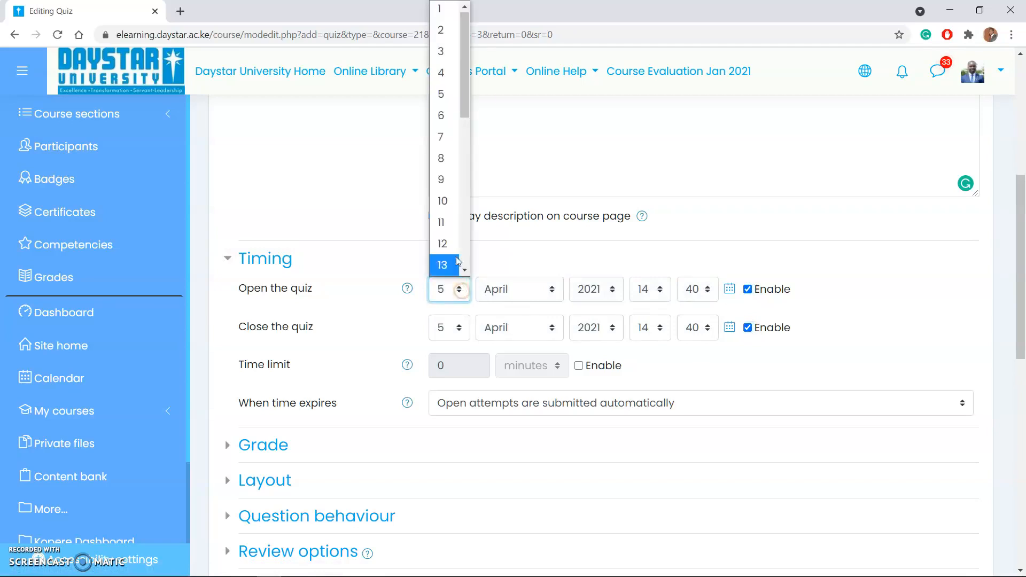
pyautogui.scroll(-1, 466, 92)
pyautogui.moveTo(466, 92); pyautogui.dragTo(466, 262)
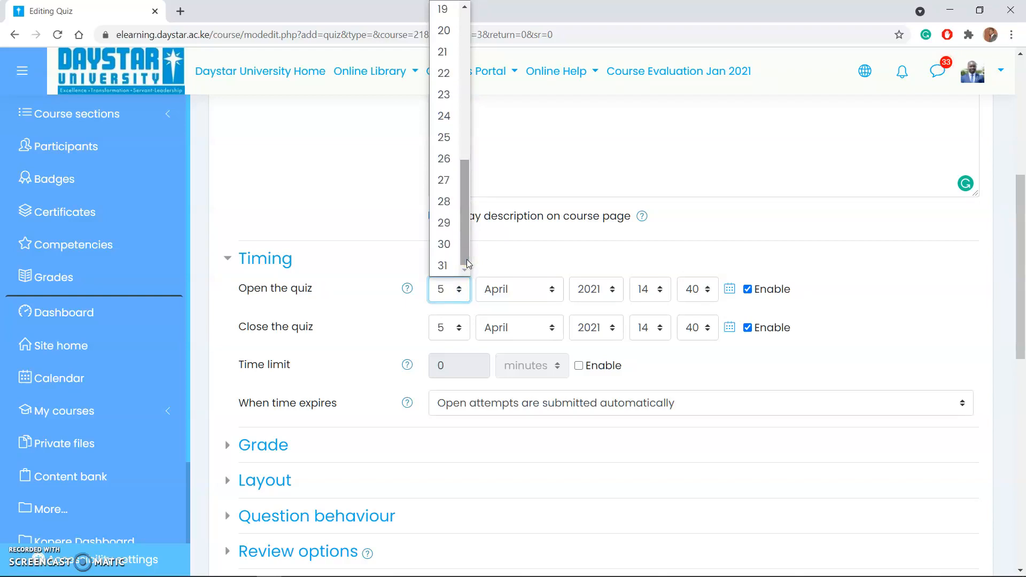
pyautogui.click(445, 202)
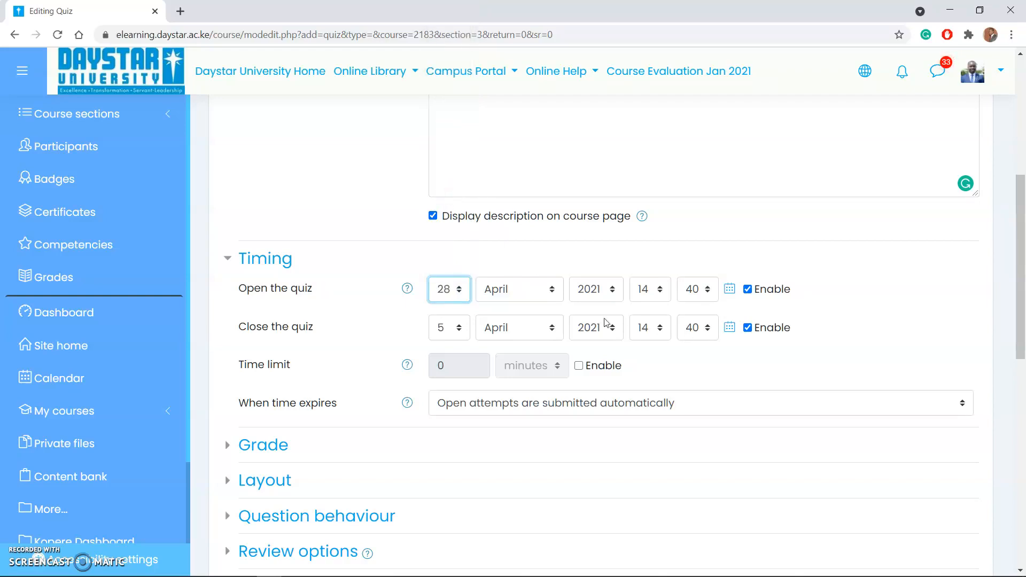
# - Set the quiz's closing day to 28 and its opening hour to 09
pyautogui.click(456, 331)
pyautogui.click(596, 269)
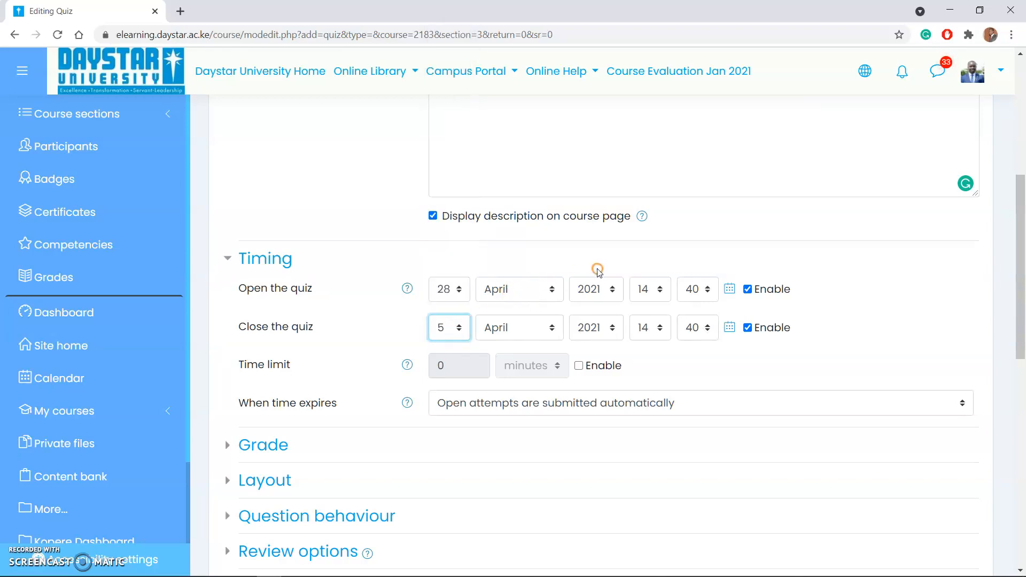
pyautogui.click(456, 327)
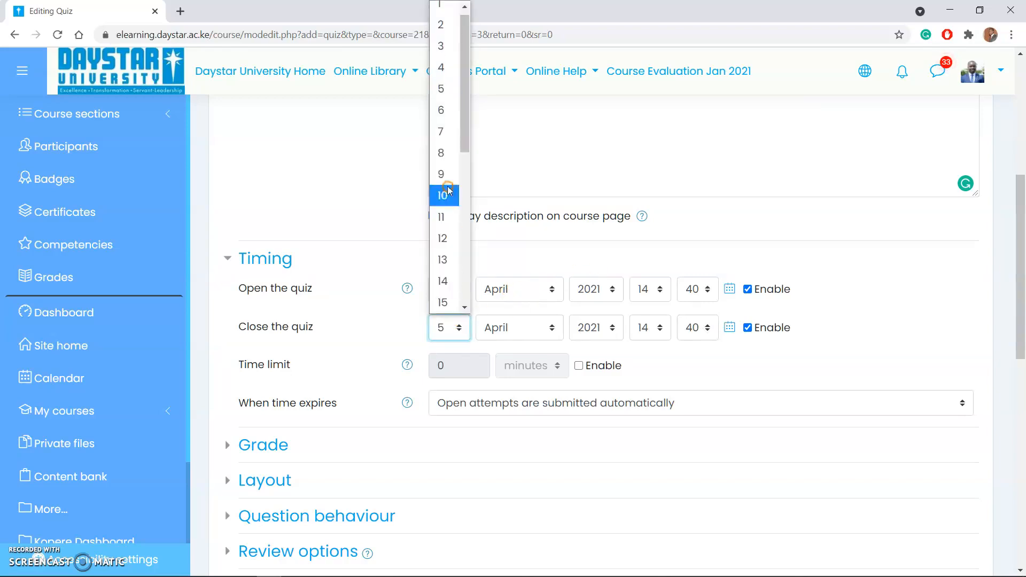
pyautogui.moveTo(462, 126); pyautogui.dragTo(470, 289)
pyautogui.click(444, 238)
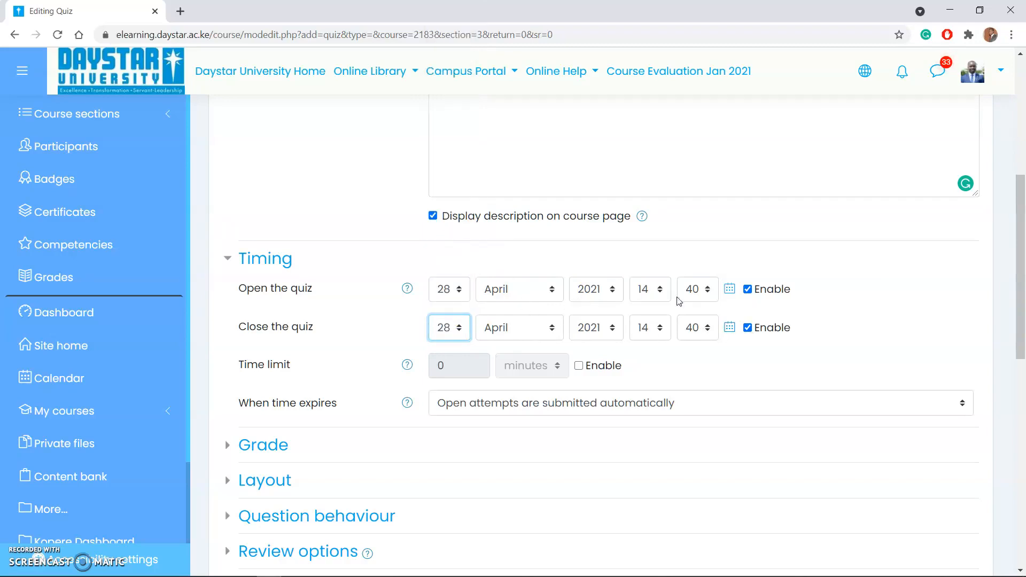
pyautogui.click(649, 291)
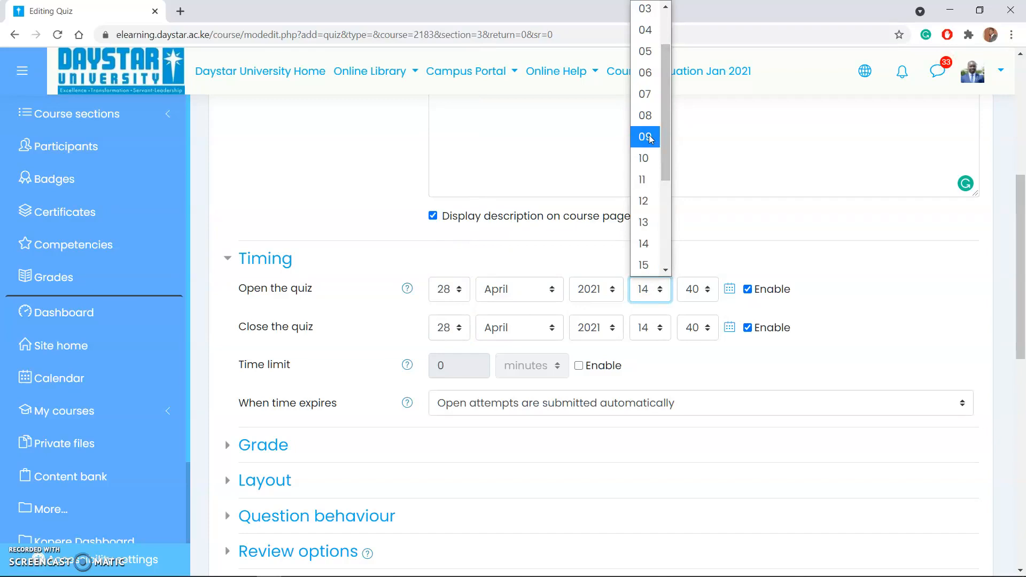
pyautogui.click(650, 138)
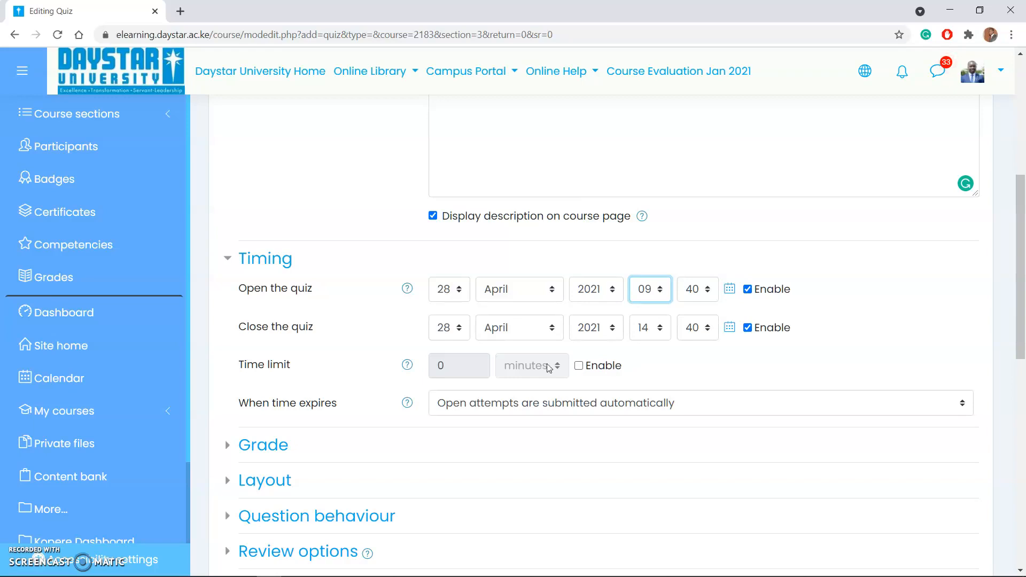
# - Enable the quiz's time limit and set it to 1 hour
pyautogui.click(578, 366)
pyautogui.click(473, 369)
pyautogui.press('BackSpace')
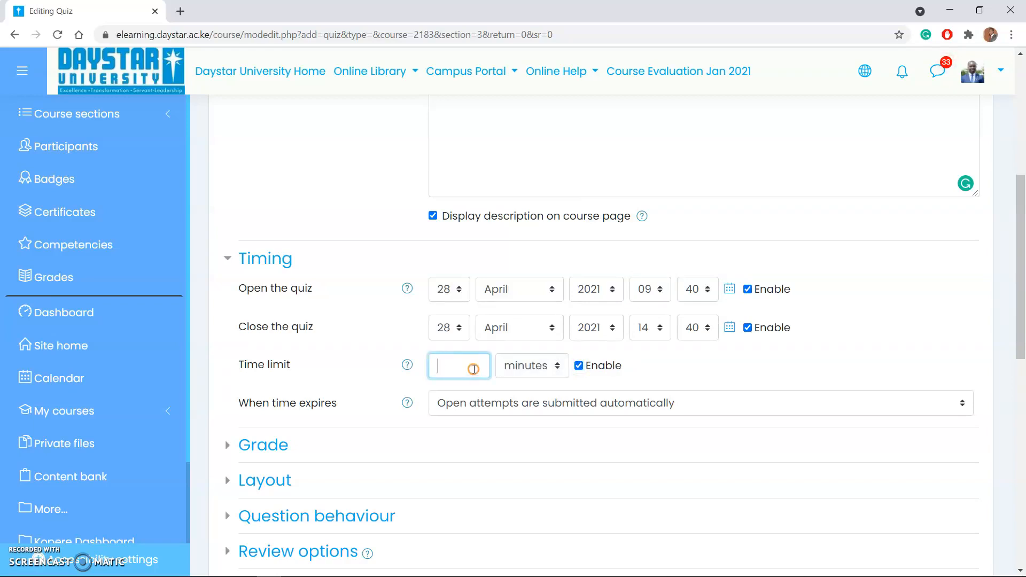
pyautogui.scroll(2, 473, 369)
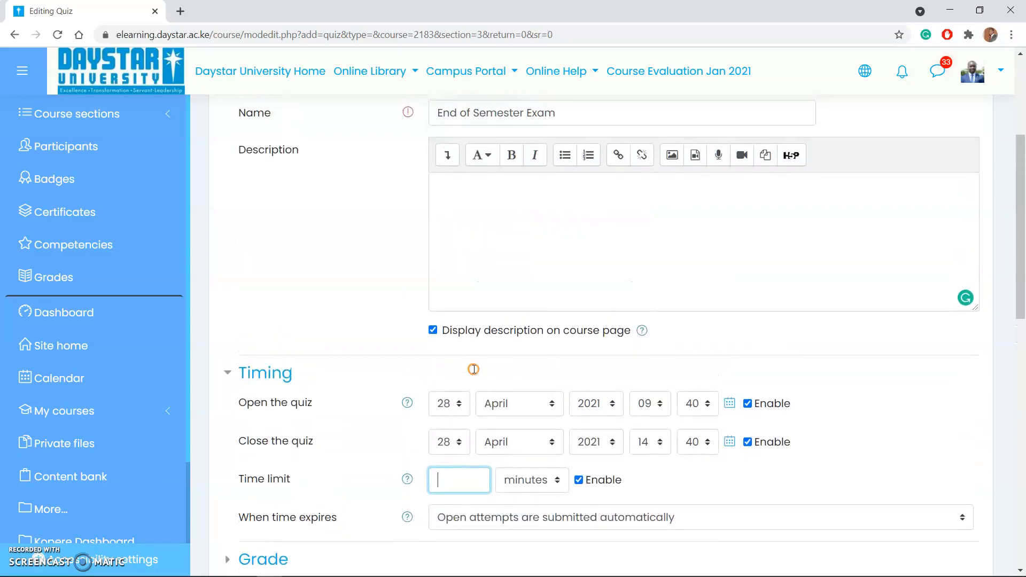
pyautogui.scroll(-2, 473, 368)
pyautogui.scroll(-1, 473, 368)
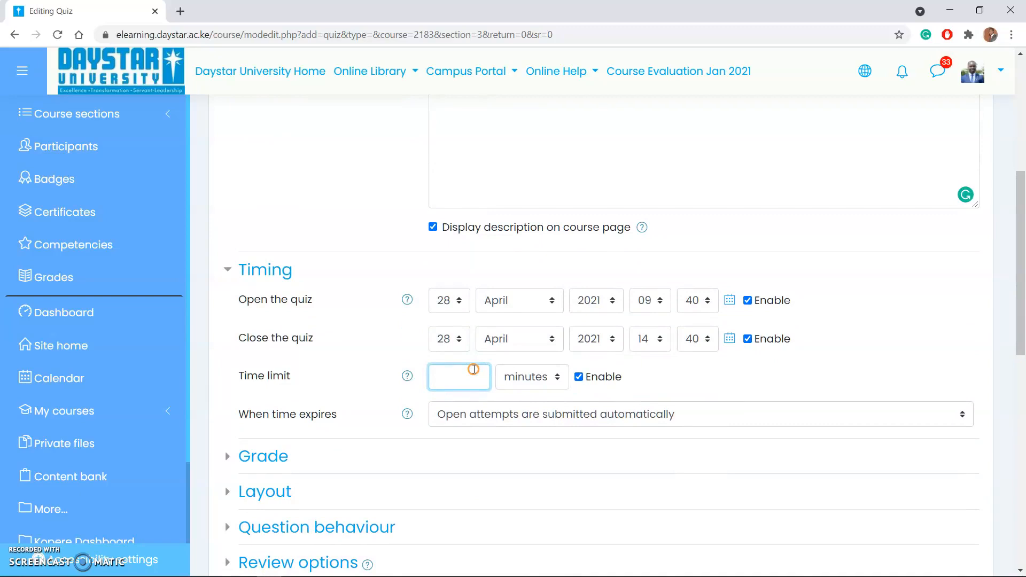
pyautogui.write('1')
pyautogui.click(540, 376)
pyautogui.click(531, 445)
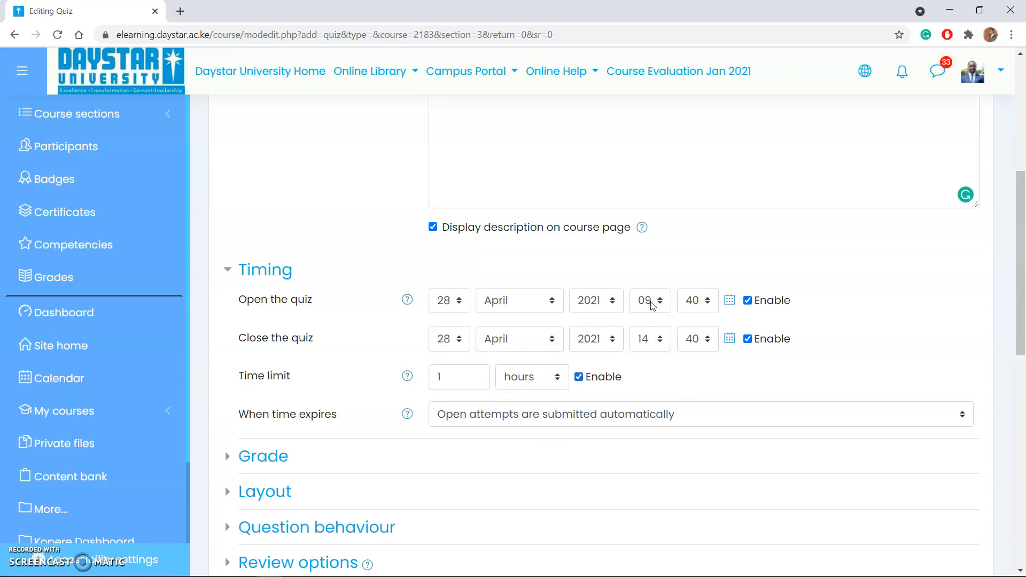
# - Set the minutes of the quiz's opening time to 00
pyautogui.click(660, 340)
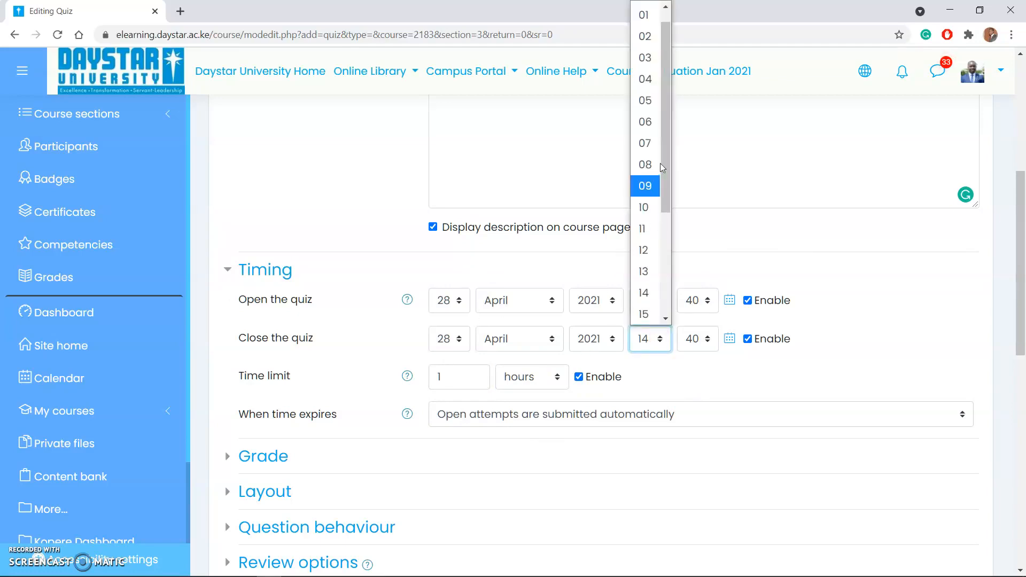
pyautogui.click(802, 253)
pyautogui.click(696, 302)
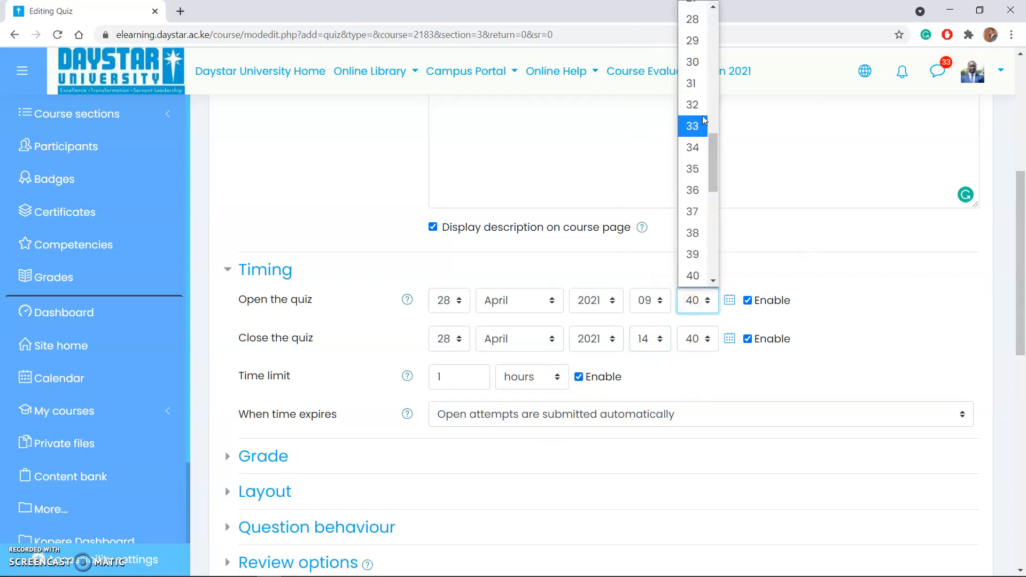
pyautogui.click(714, 75)
pyautogui.moveTo(714, 75); pyautogui.dragTo(714, 21)
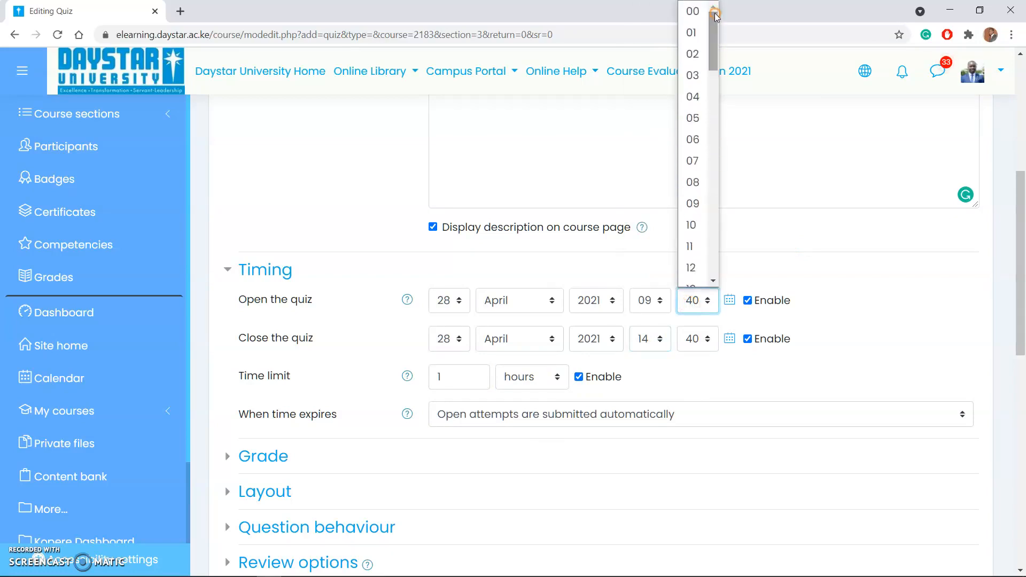
pyautogui.click(693, 12)
# - Set the quiz's closing time to 11:00
pyautogui.click(655, 340)
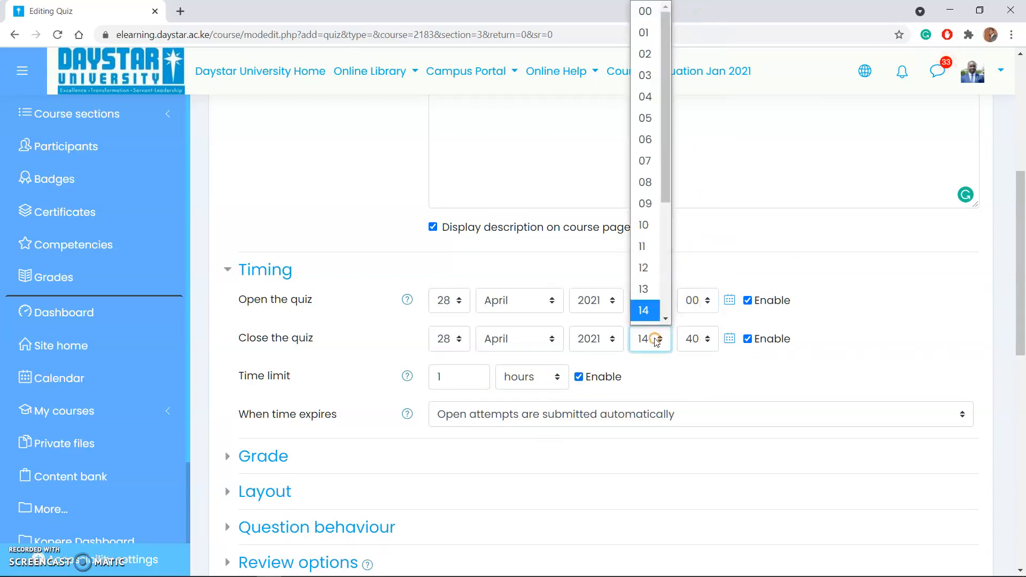
pyautogui.click(655, 230)
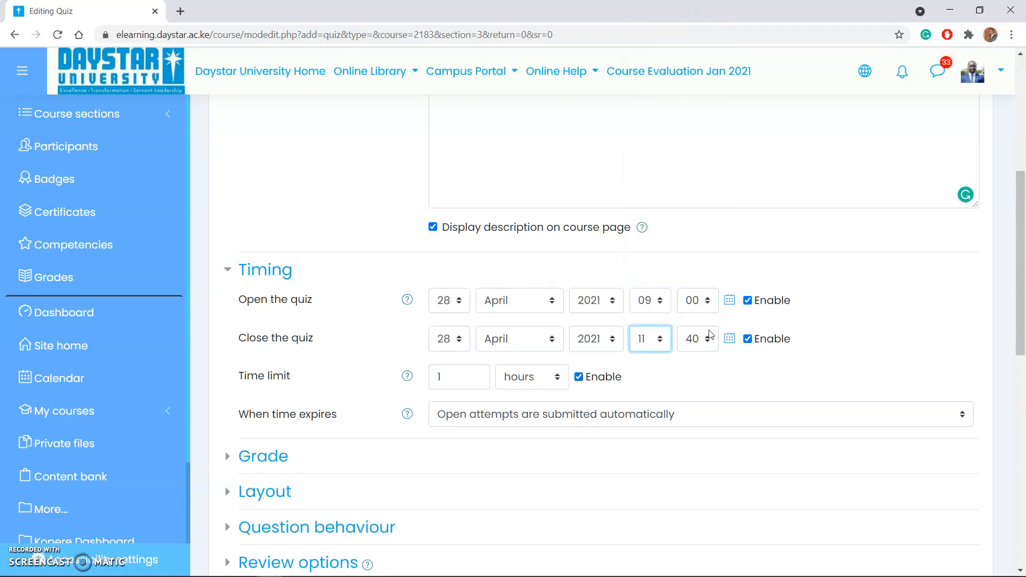
pyautogui.click(709, 339)
pyautogui.scroll(10, 689, 205)
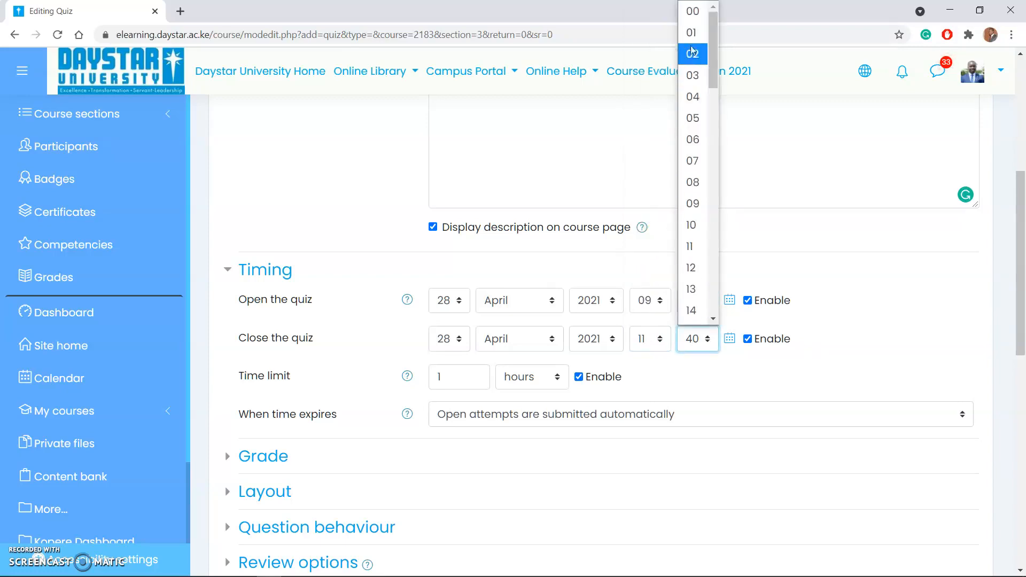
pyautogui.click(692, 15)
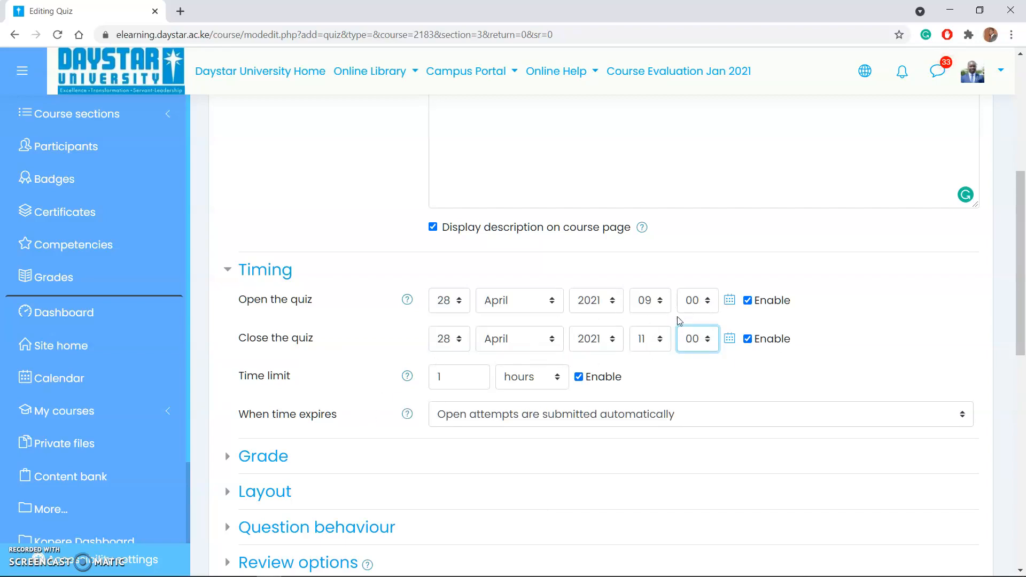
# - Choose "Open attempts are submitted automatically" as the behaviour when the quiz time expires
pyautogui.click(612, 415)
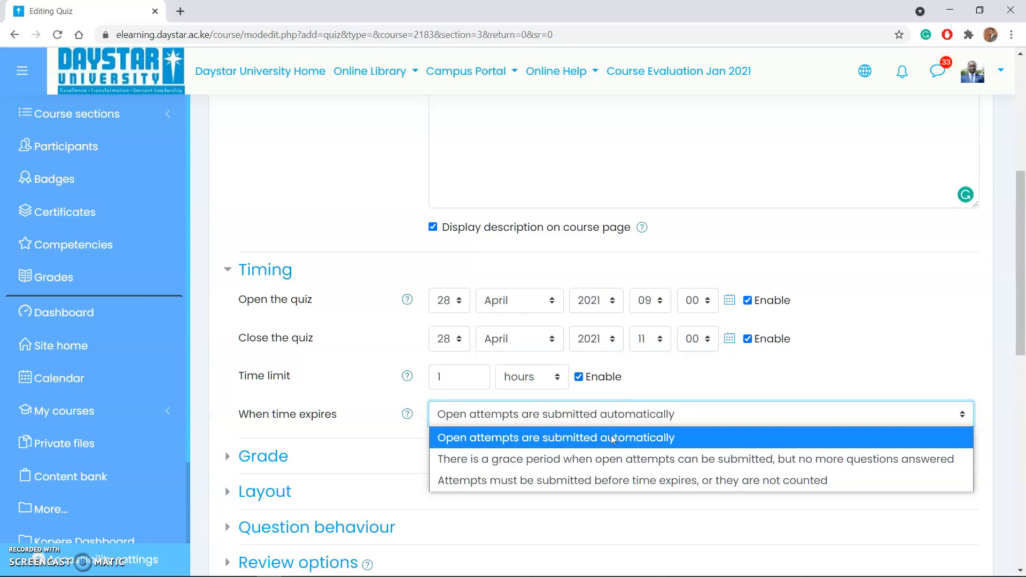
pyautogui.click(611, 435)
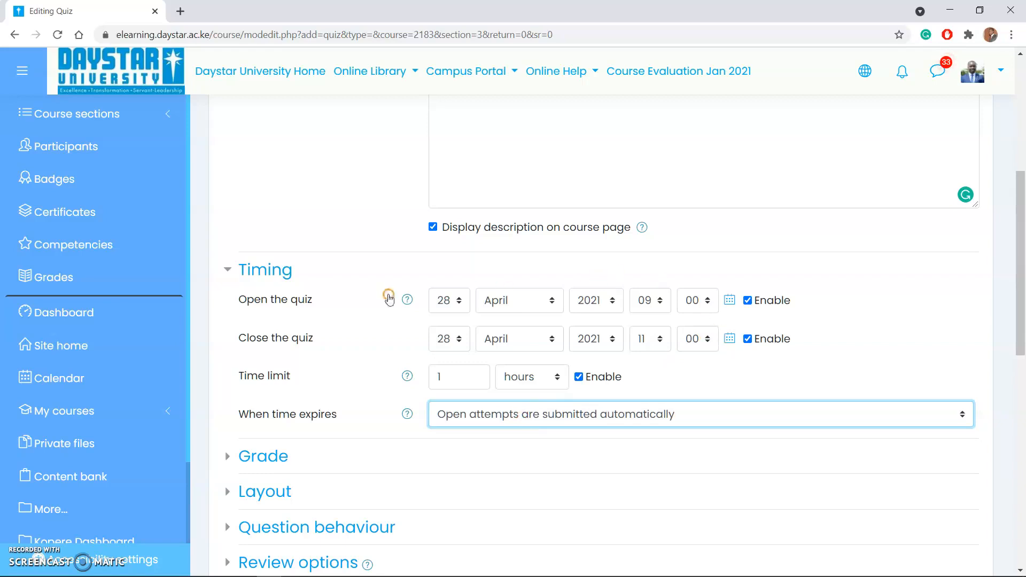
pyautogui.scroll(5, 545, 292)
pyautogui.scroll(-5, 540, 337)
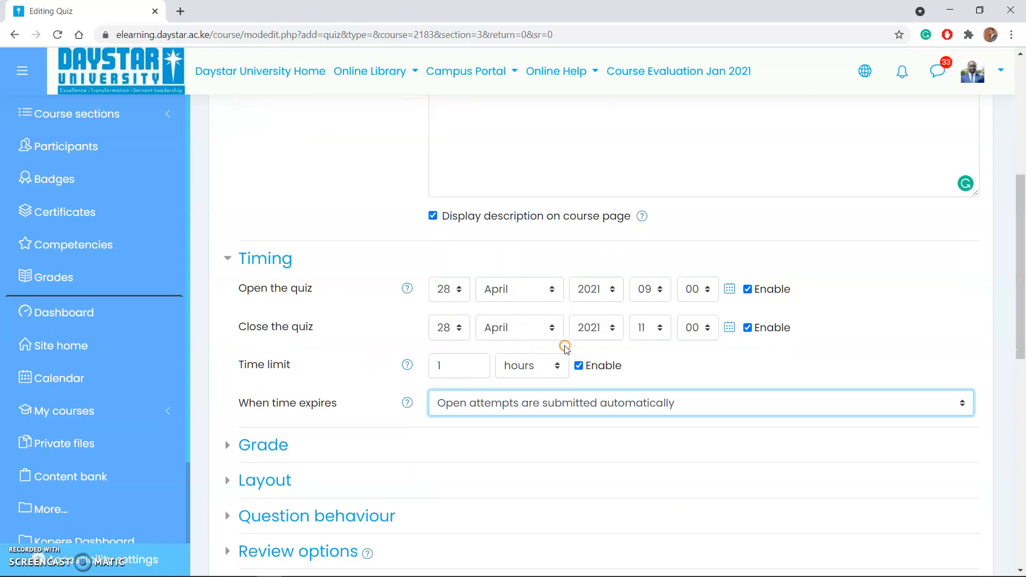
pyautogui.scroll(-1, 586, 350)
pyautogui.scroll(-1, 586, 351)
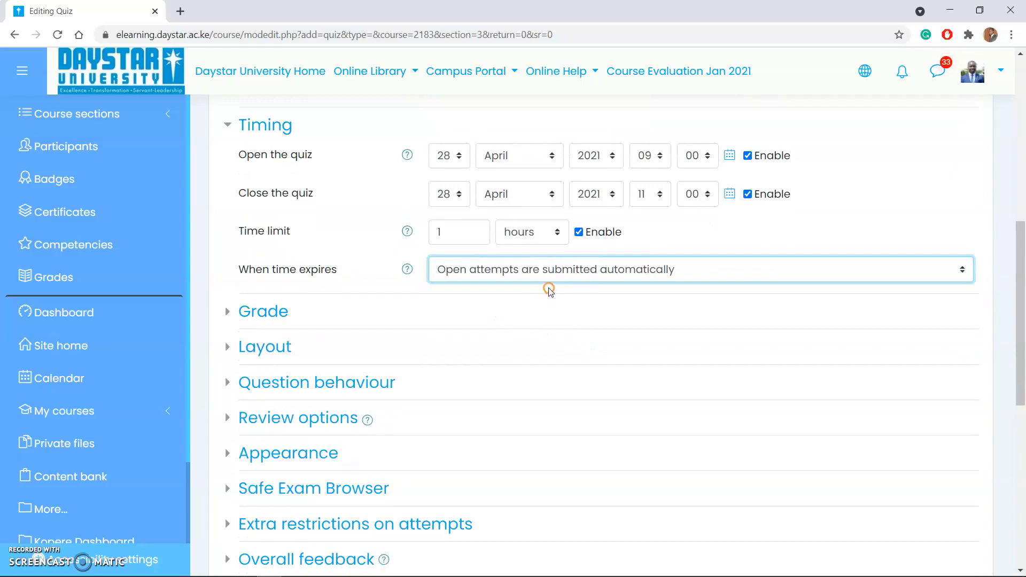
# - Switch to PowerPoint to check the Online Exam Controls slide, and return to the quiz settings in Chrome
pyautogui.click(374, 569)
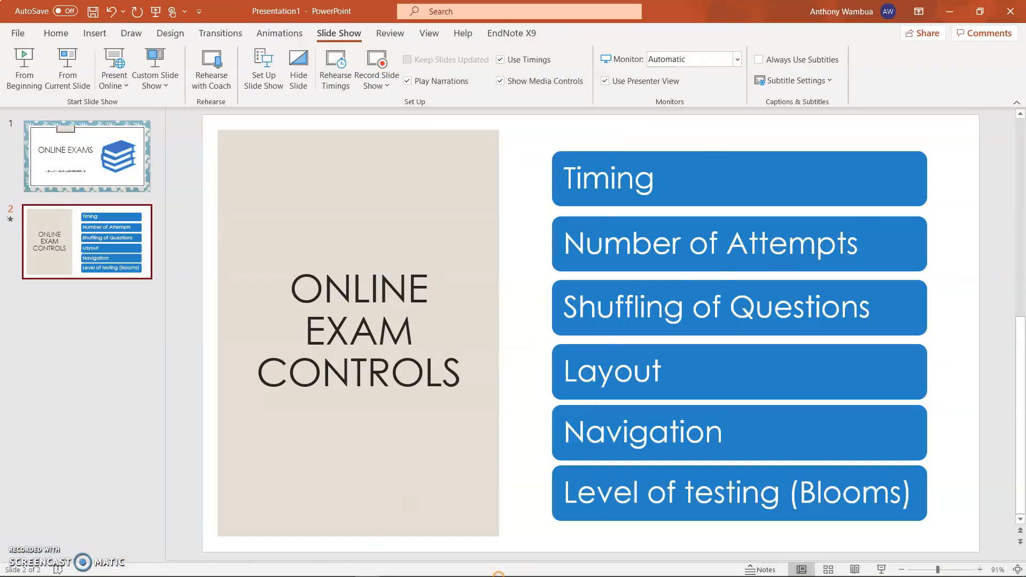
pyautogui.click(271, 567)
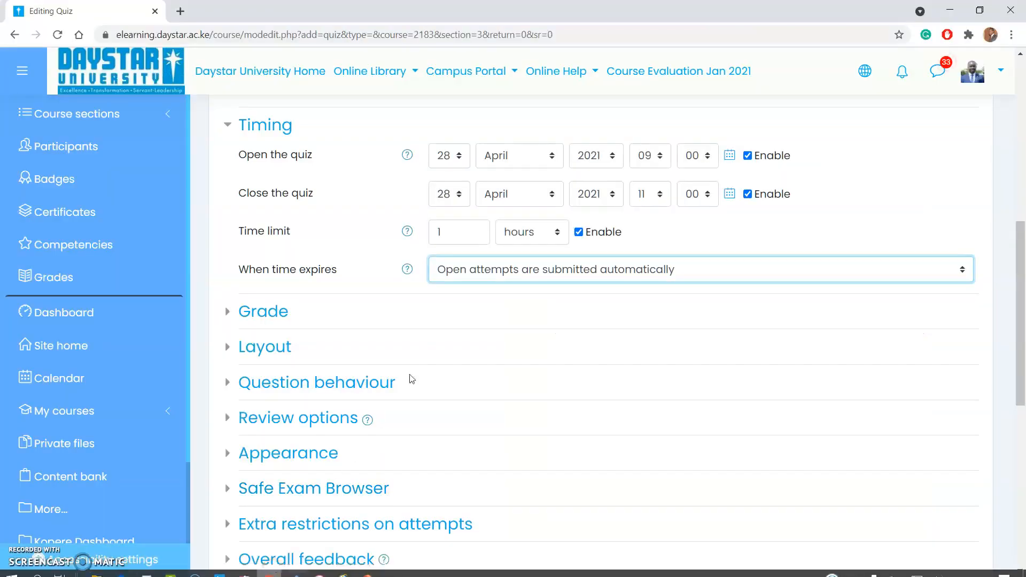
pyautogui.scroll(-1, 441, 381)
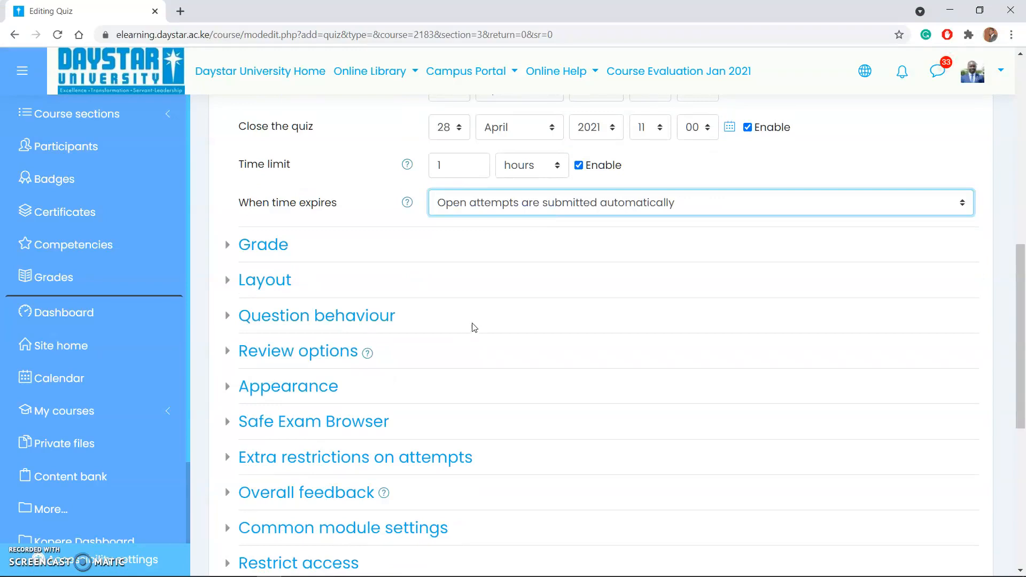
# - Set the number of attempts allowed to 1 in the quiz's Grade settings
pyautogui.scroll(1, 473, 328)
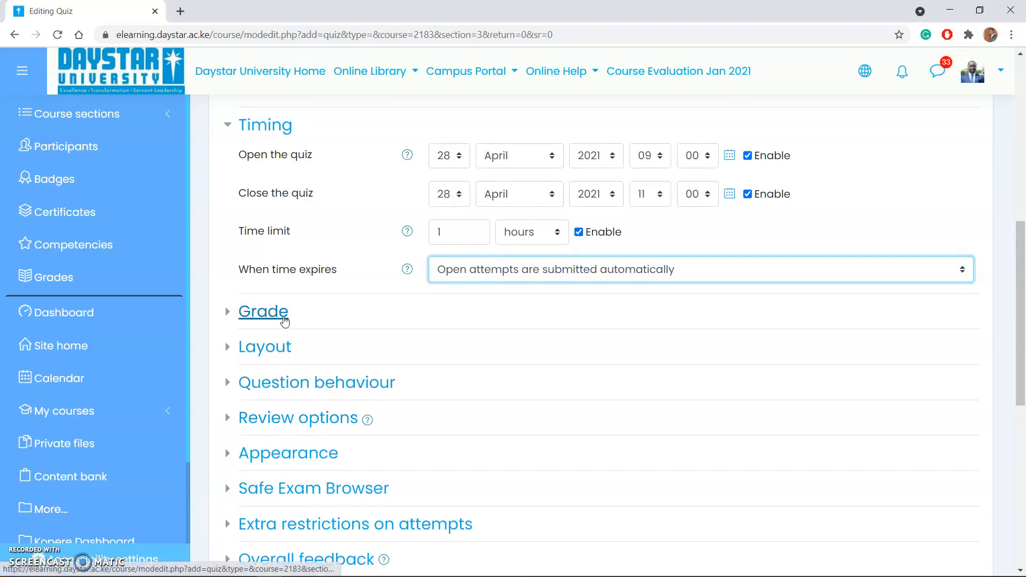
pyautogui.click(283, 317)
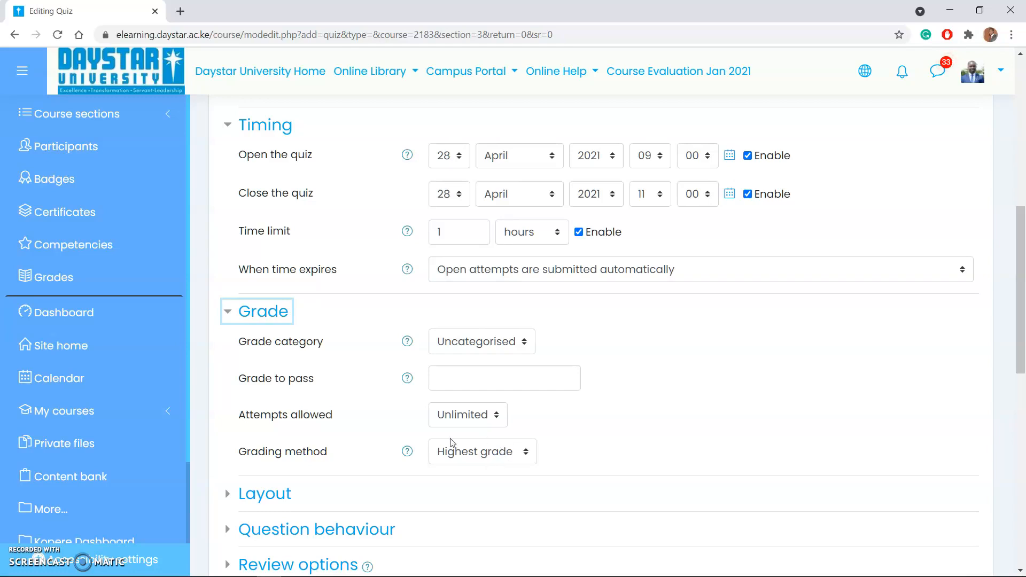
pyautogui.click(473, 418)
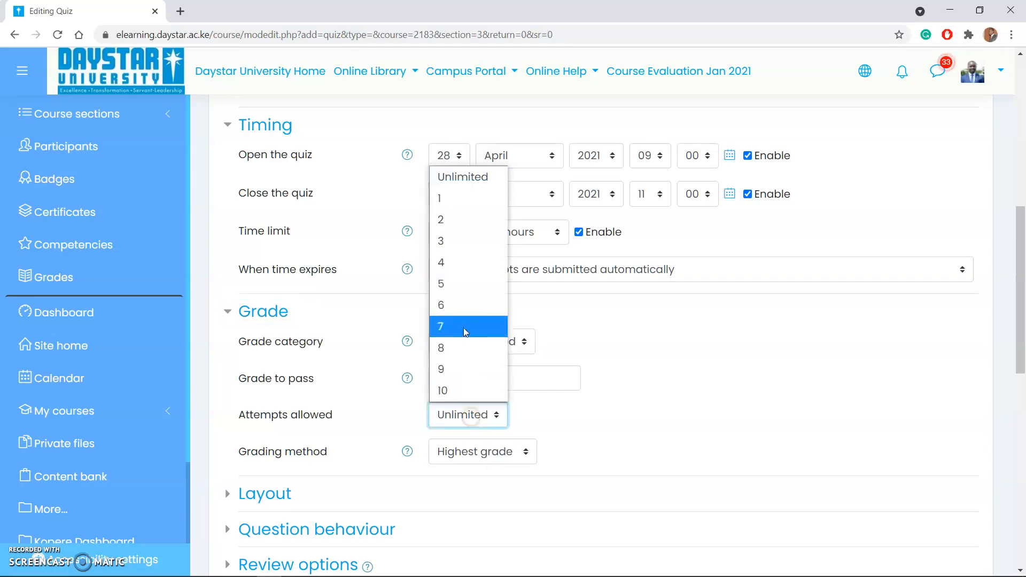
pyautogui.click(454, 201)
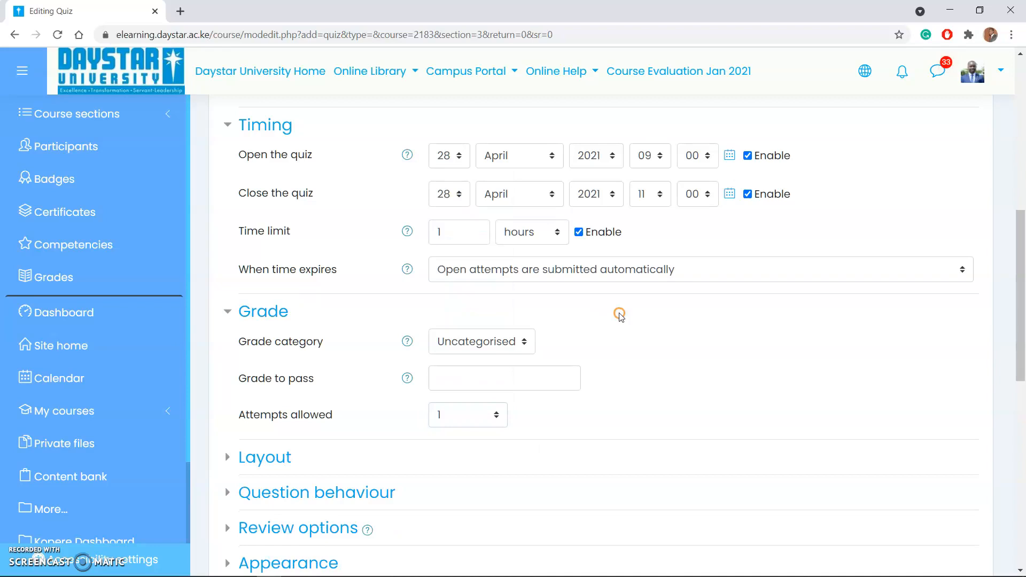
pyautogui.scroll(-1, 619, 315)
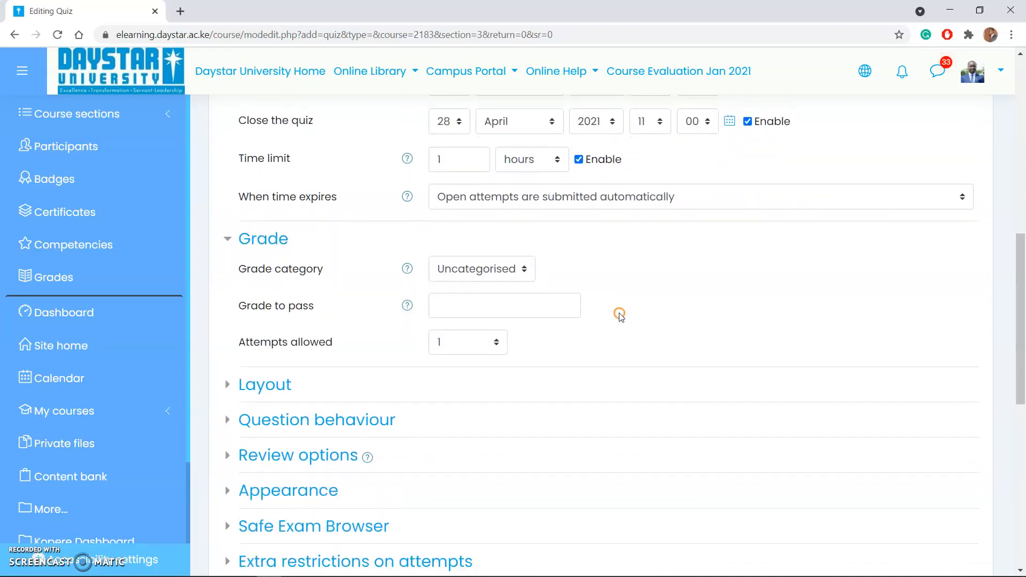
# - Switch to PowerPoint to check the next item on the Online Exam Controls slide, and return to the quiz settings in Chrome
pyautogui.click(368, 570)
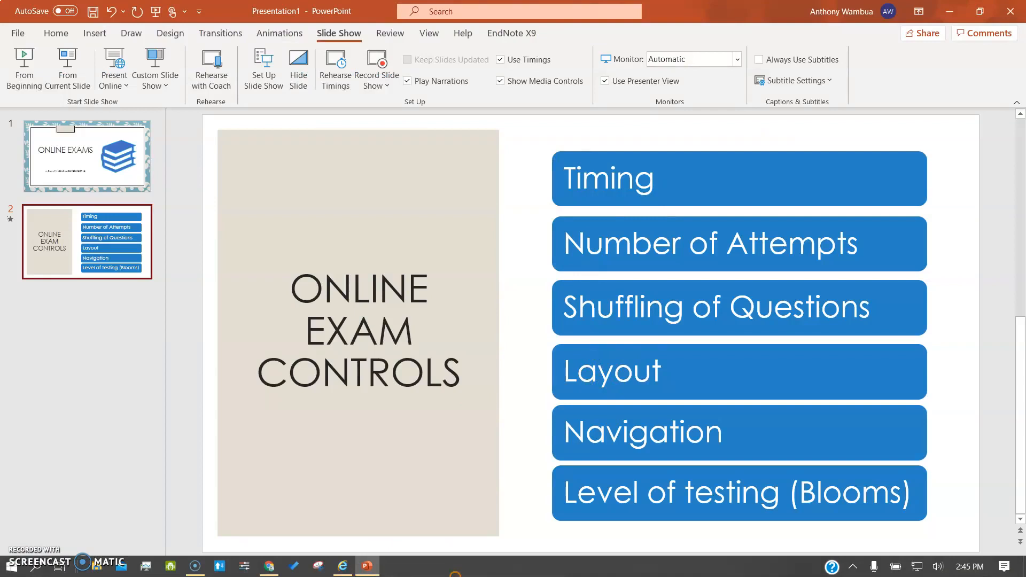
pyautogui.click(266, 571)
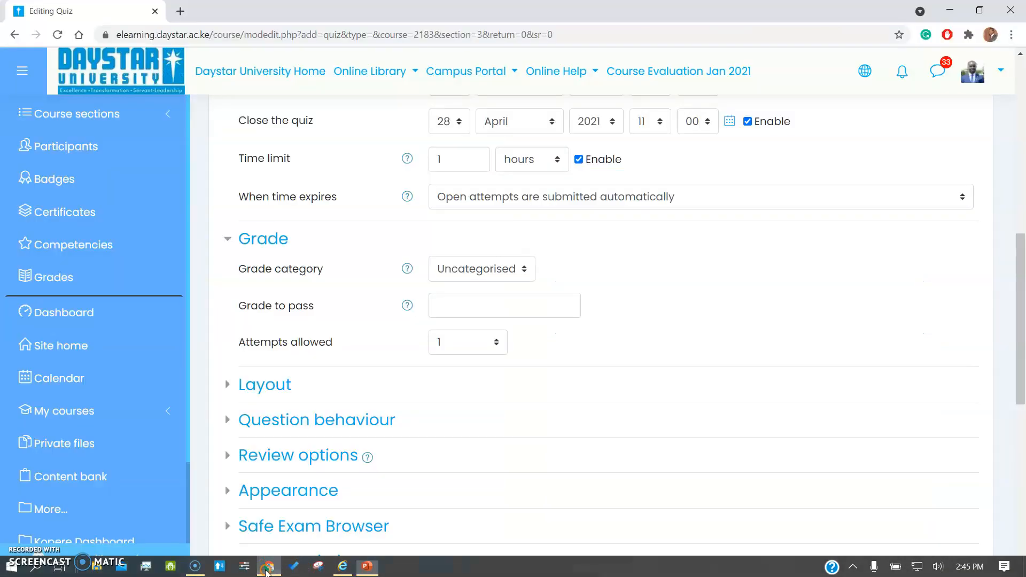
# - Review the new page choices in the quiz's Layout settings, keeping "Every question"
pyautogui.scroll(-2, 436, 434)
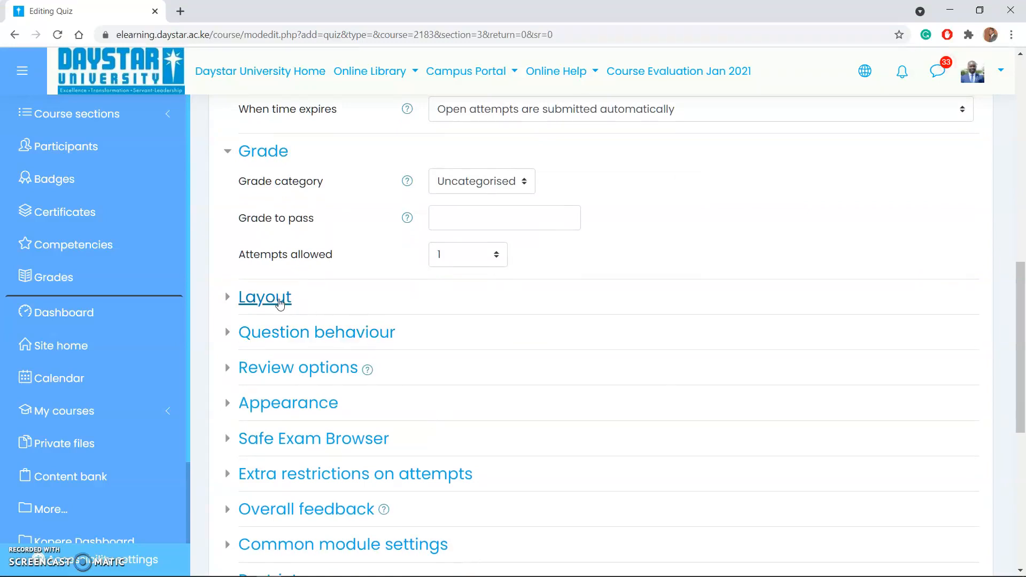
pyautogui.click(278, 298)
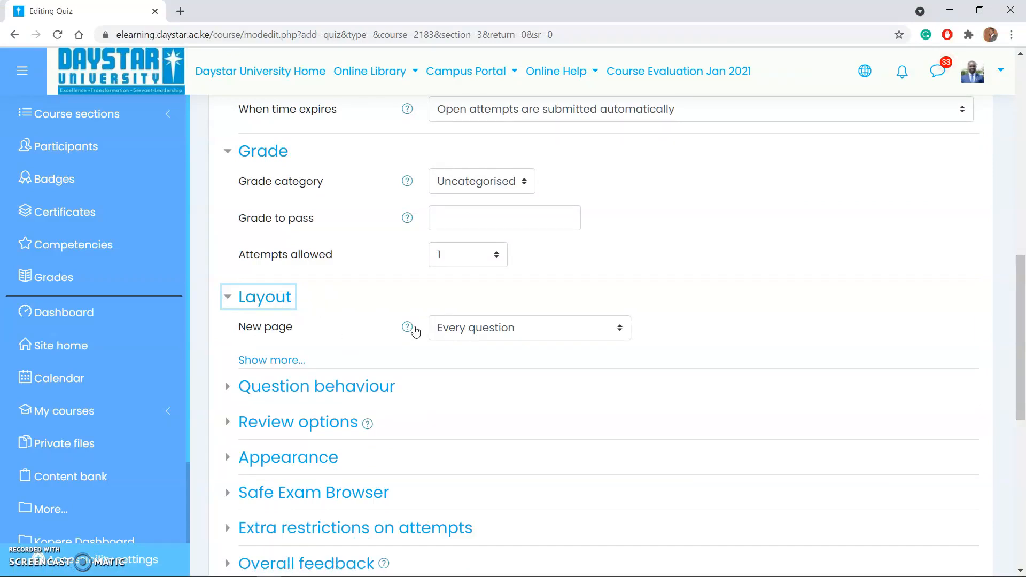
pyautogui.click(467, 334)
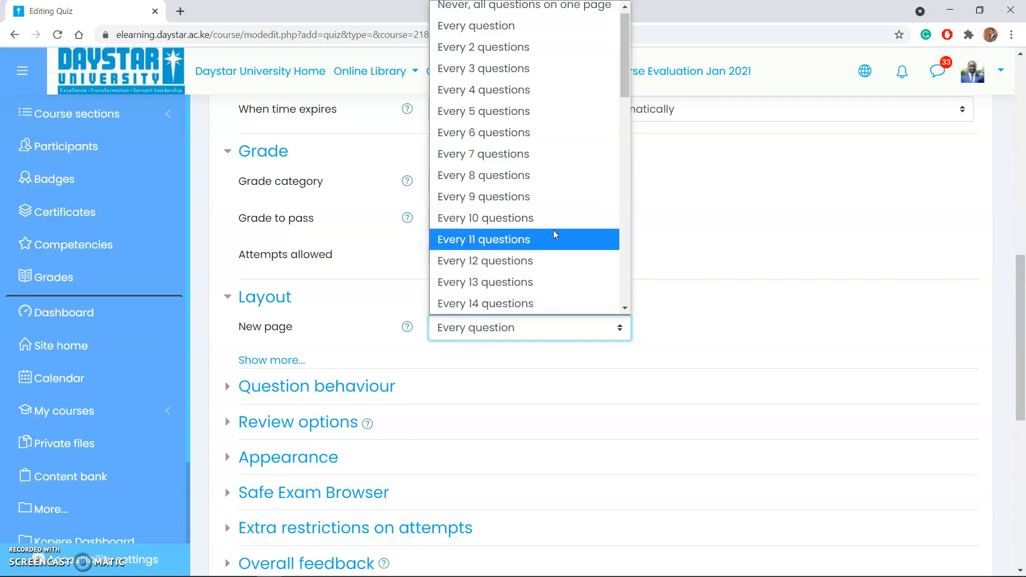
pyautogui.click(579, 32)
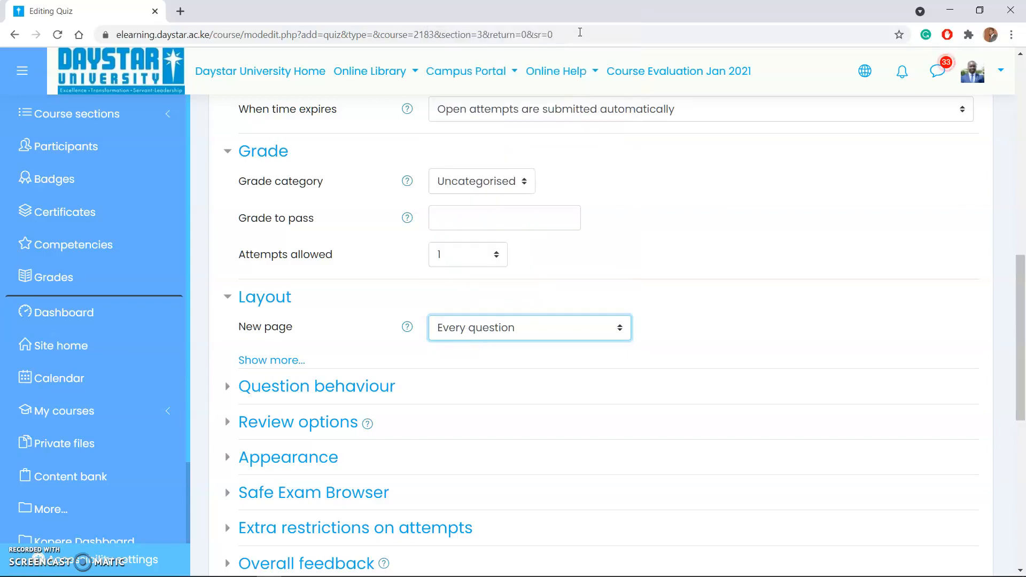
pyautogui.click(488, 327)
pyautogui.scroll(1, 547, 46)
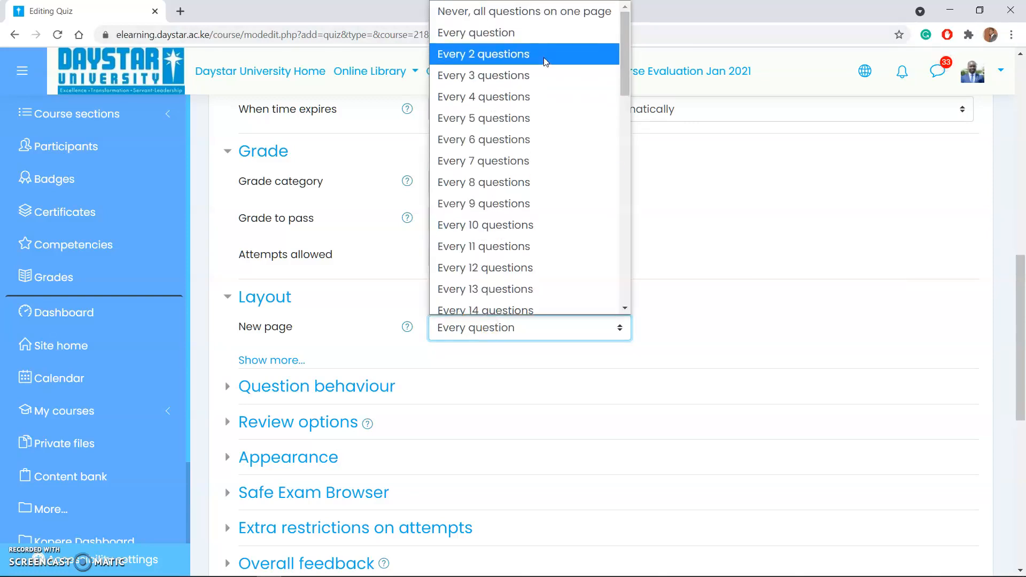
pyautogui.scroll(-10, 543, 53)
pyautogui.scroll(11, 543, 50)
pyautogui.click(538, 35)
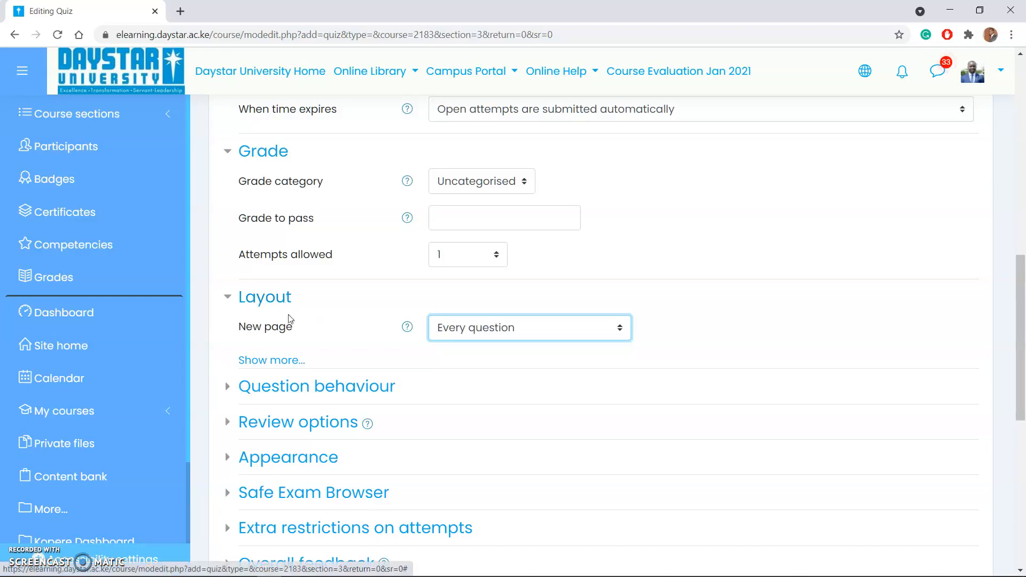
# - Reveal the additional Layout settings and set the quiz's navigation method to Sequential
pyautogui.click(279, 361)
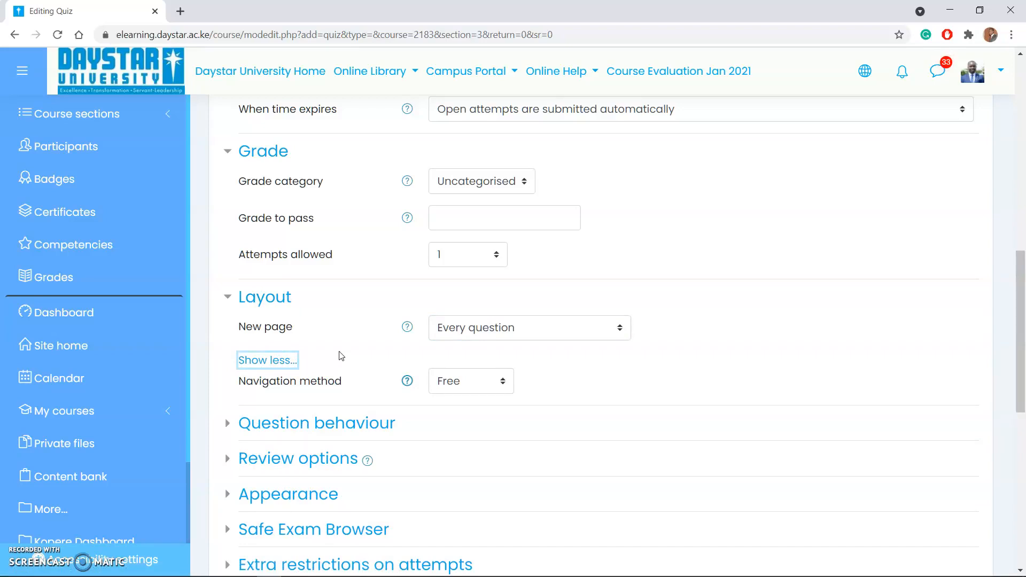
pyautogui.scroll(-1, 339, 355)
pyautogui.scroll(-1, 339, 356)
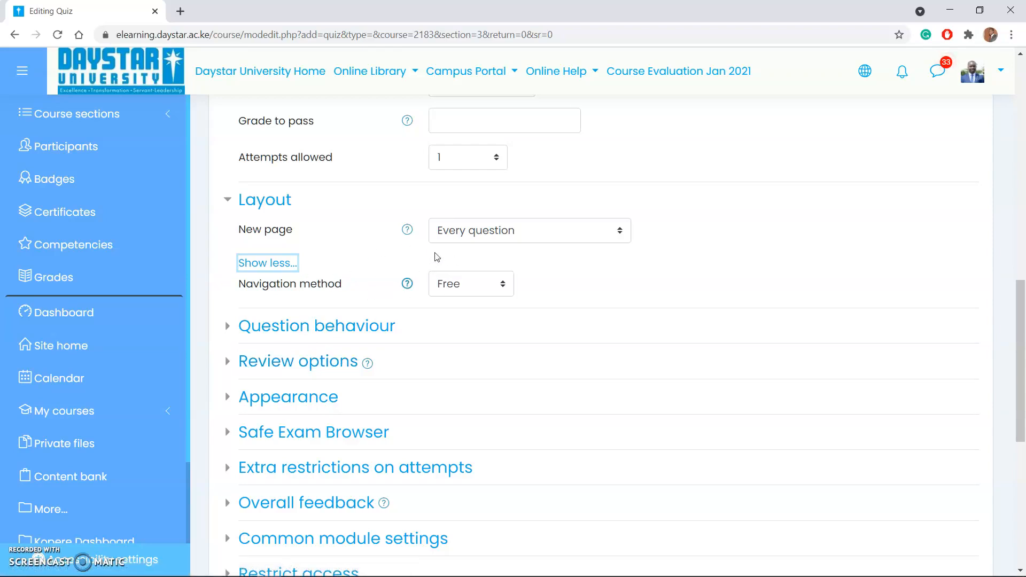
pyautogui.click(448, 289)
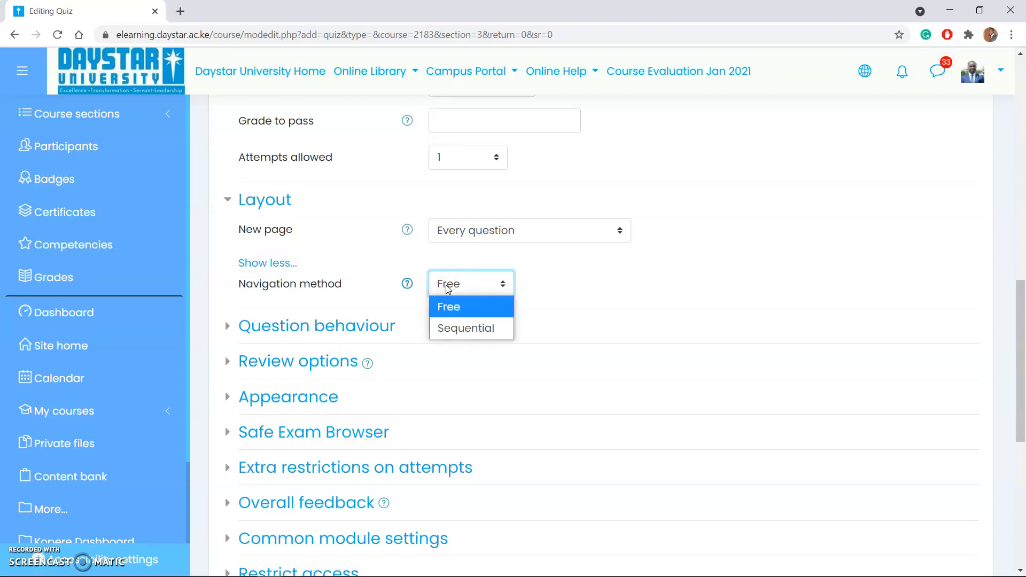
pyautogui.click(455, 304)
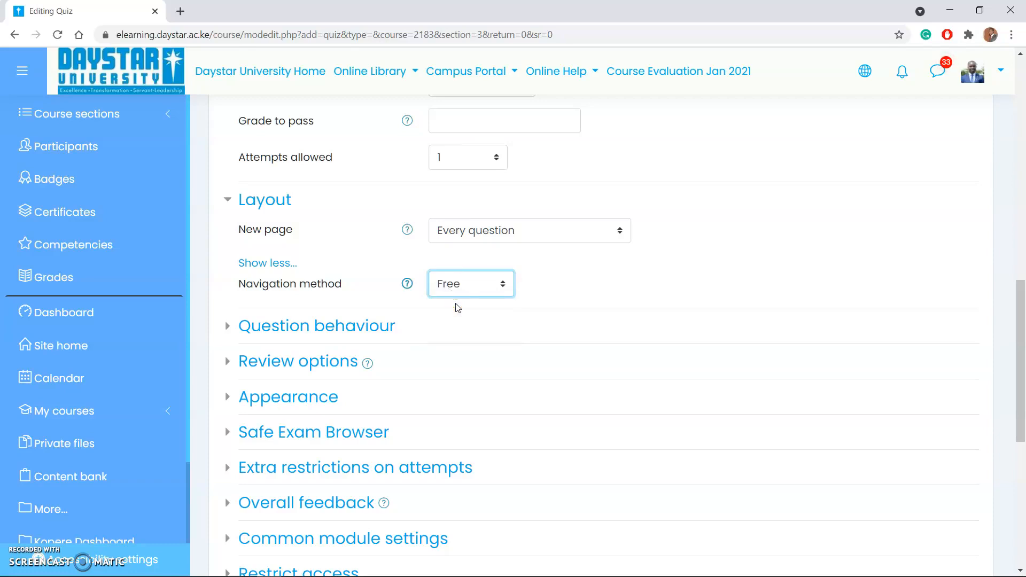
pyautogui.click(466, 285)
pyautogui.click(465, 325)
pyautogui.click(566, 291)
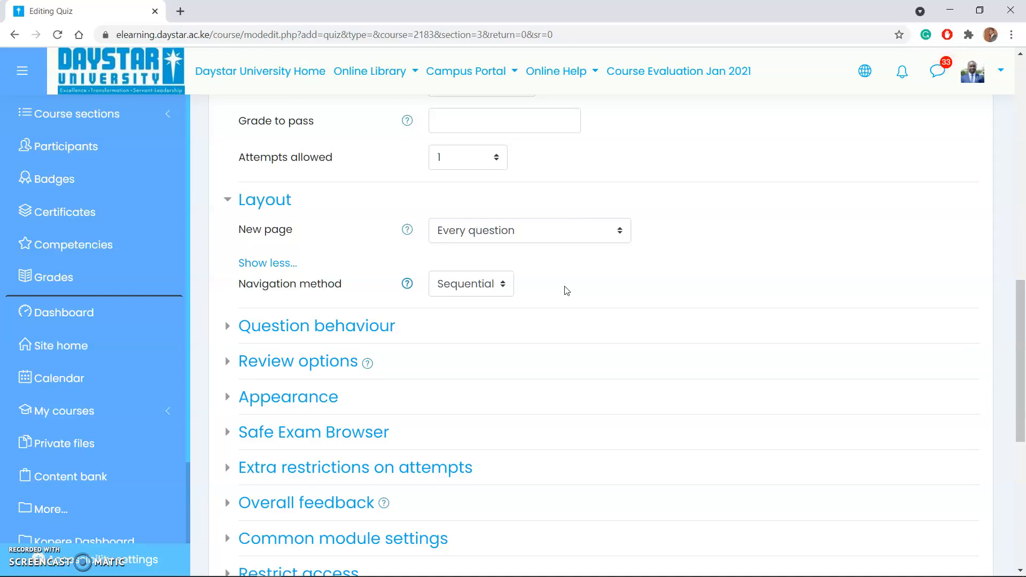
# - Enter "once you navigate" in the quiz's description
pyautogui.scroll(5, 566, 290)
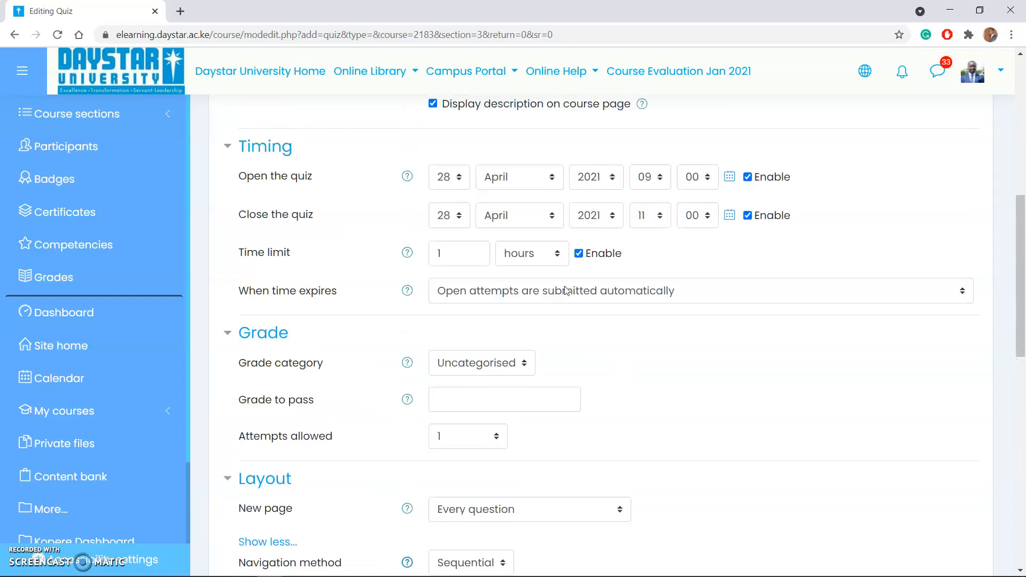
pyautogui.scroll(5, 566, 290)
pyautogui.click(524, 283)
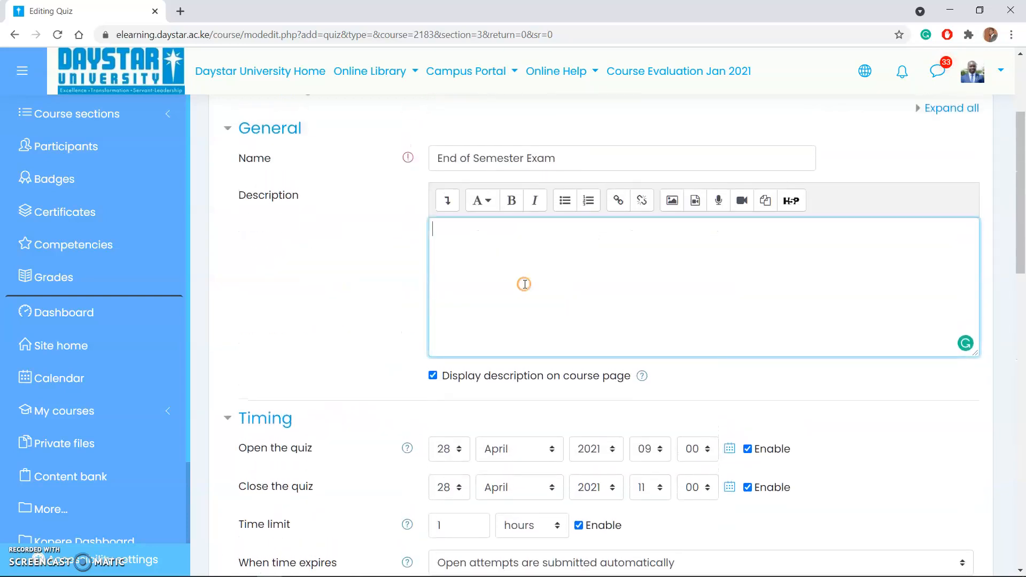
pyautogui.write('once ')
pyautogui.write('you nav')
pyautogui.write('iaget')
pyautogui.press('BackSpace')
pyautogui.press('BackSpace')
pyautogui.write('ate')
pyautogui.moveTo(516, 232)
pyautogui.click(507, 255)
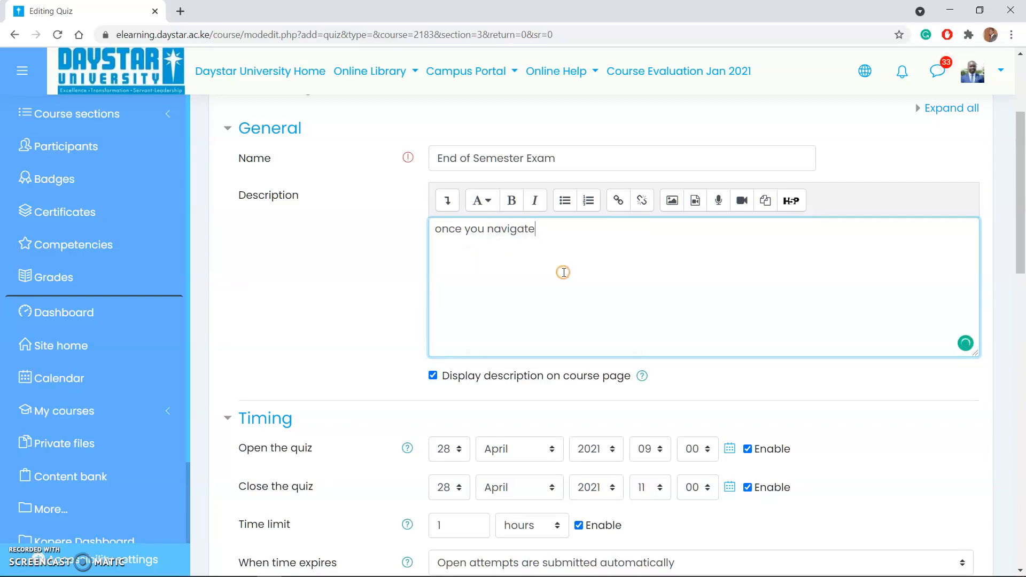
# - Review the quiz's navigation method against the text in its description
pyautogui.scroll(-6, 563, 272)
pyautogui.scroll(-5, 555, 251)
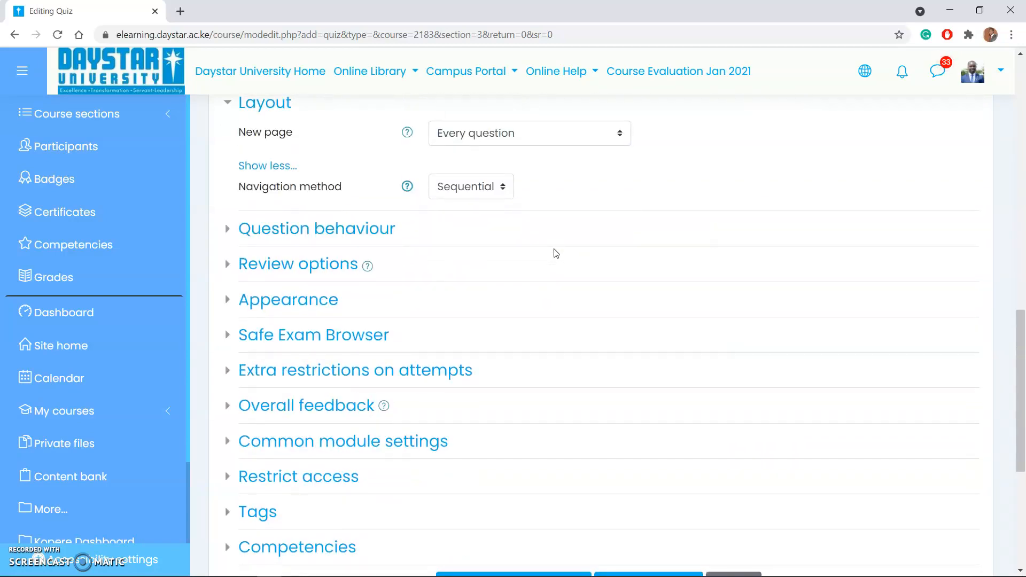
pyautogui.click(472, 191)
pyautogui.click(471, 191)
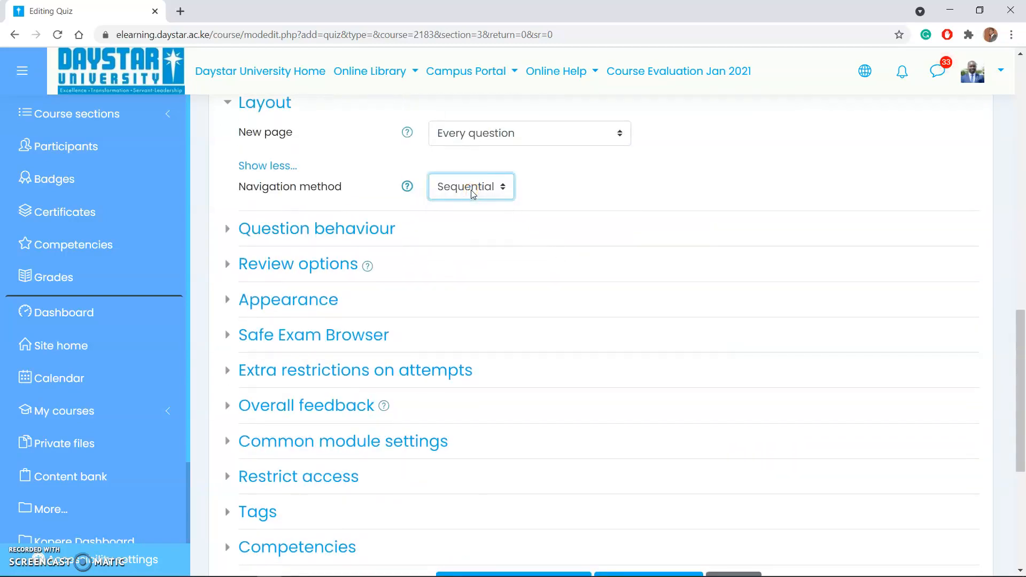
pyautogui.scroll(8, 555, 193)
pyautogui.scroll(3, 555, 194)
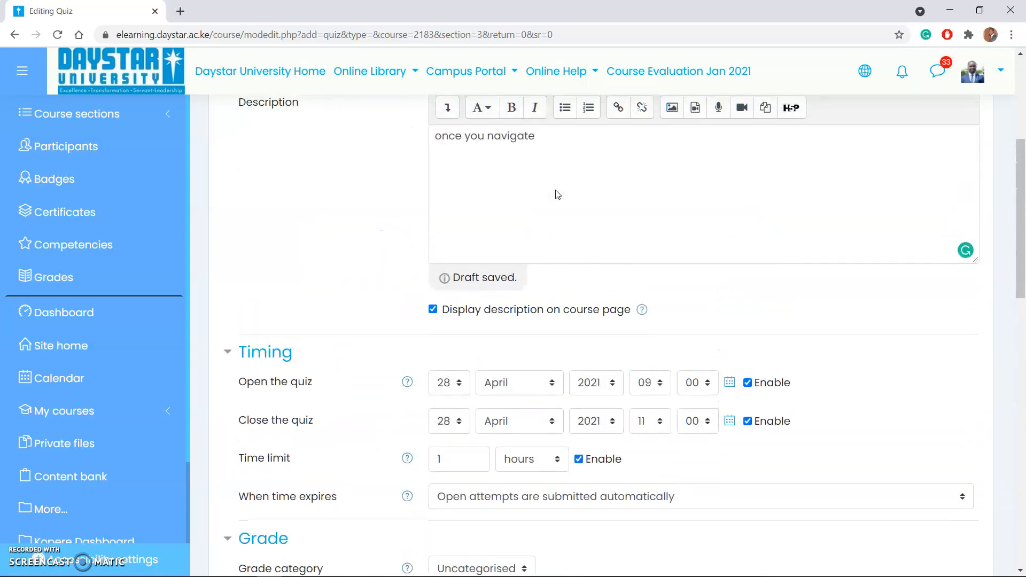
pyautogui.click(555, 191)
pyautogui.scroll(-2, 555, 190)
pyautogui.scroll(-10, 556, 189)
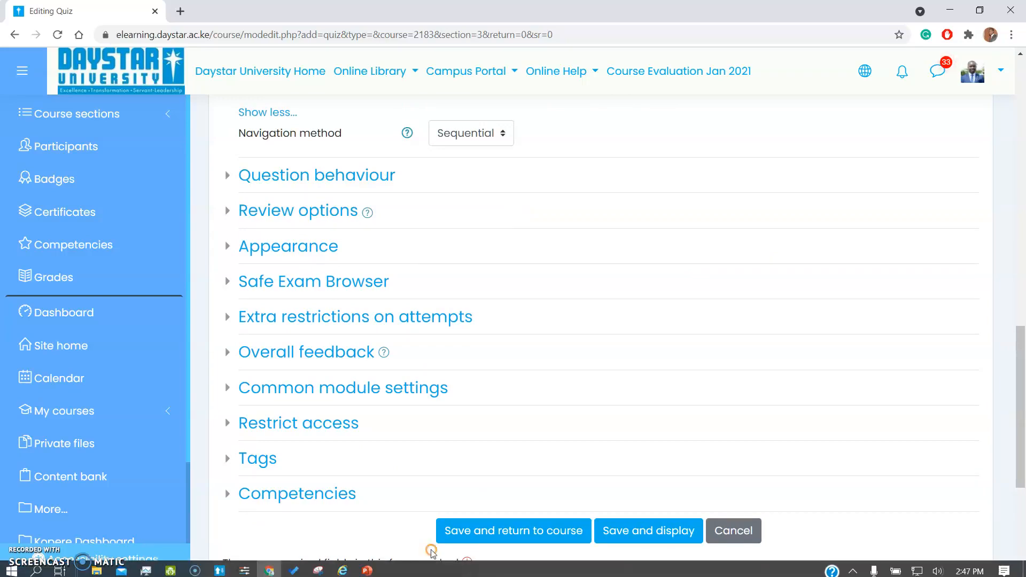
# - Check the Online Exam Controls slide in PowerPoint for the remaining controls, and return to the quiz settings in Chrome
pyautogui.click(368, 568)
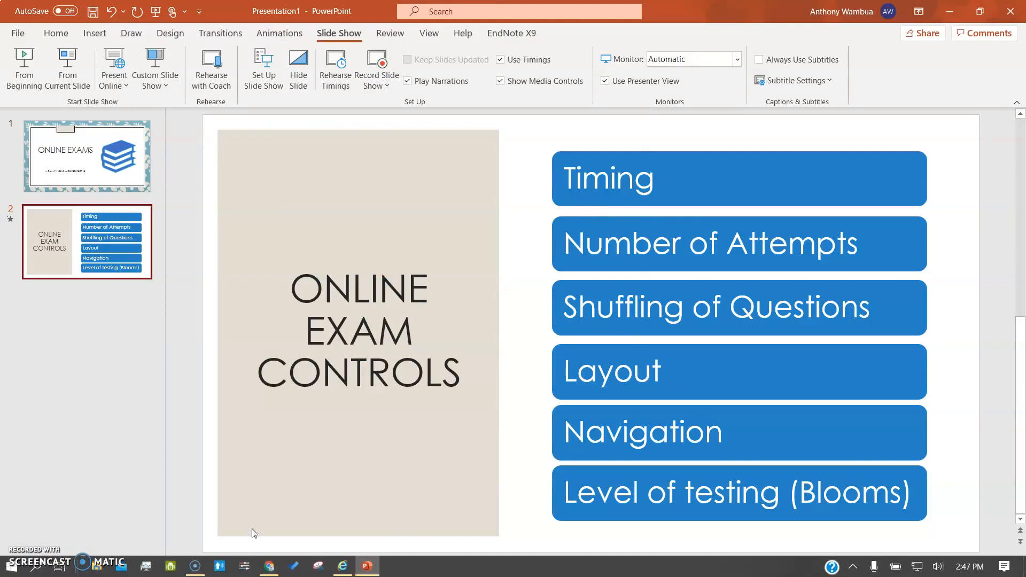
pyautogui.click(268, 568)
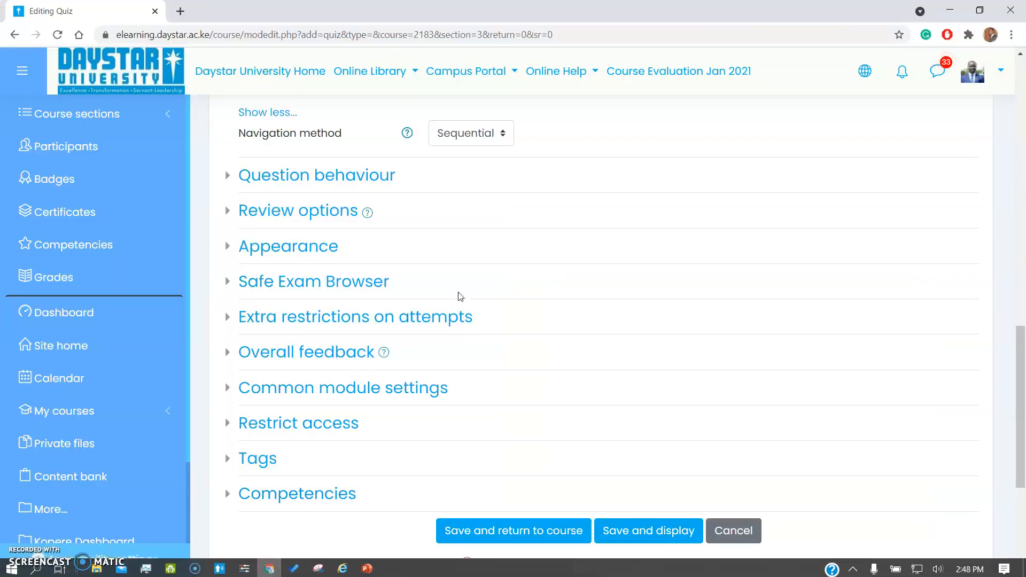
# - Expand the Question behaviour settings and keep shuffling within questions set to Yes
pyautogui.scroll(2, 503, 241)
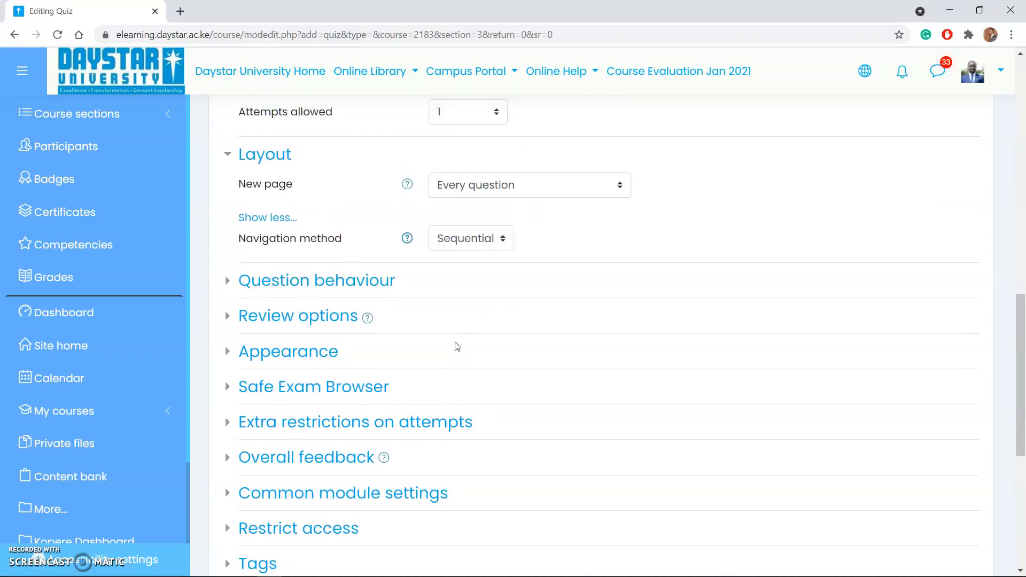
pyautogui.click(379, 282)
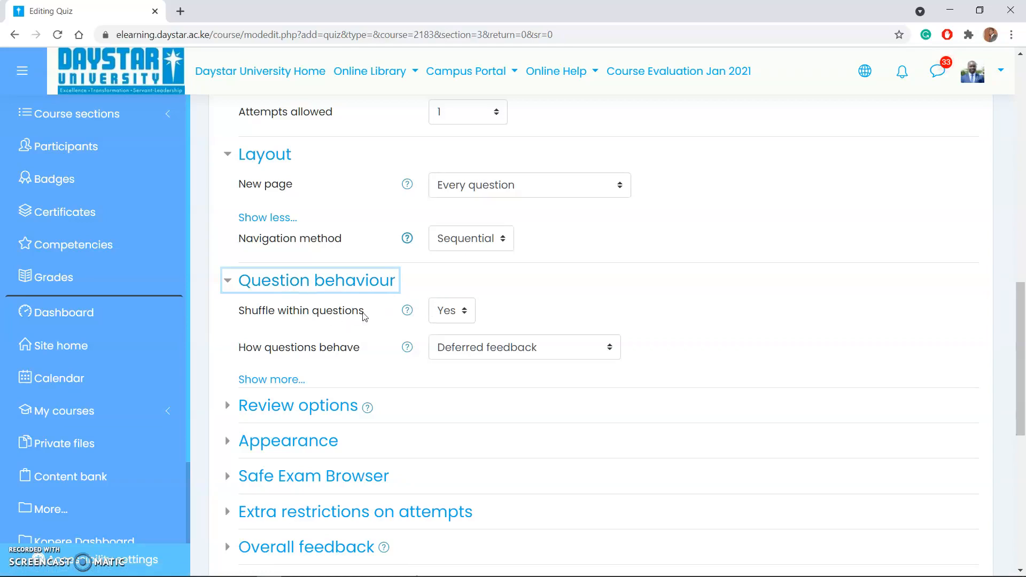
pyautogui.click(451, 312)
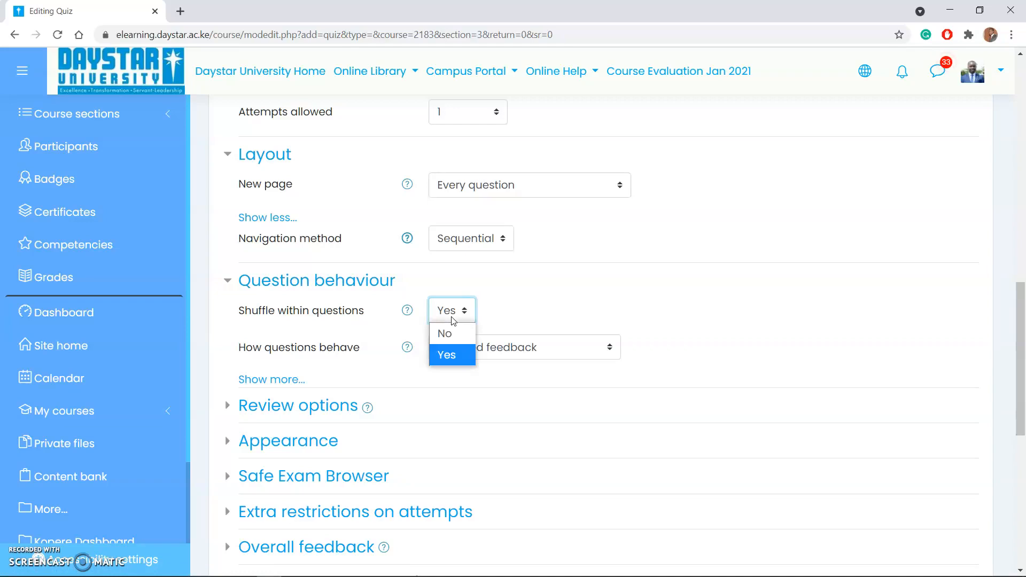
pyautogui.click(452, 316)
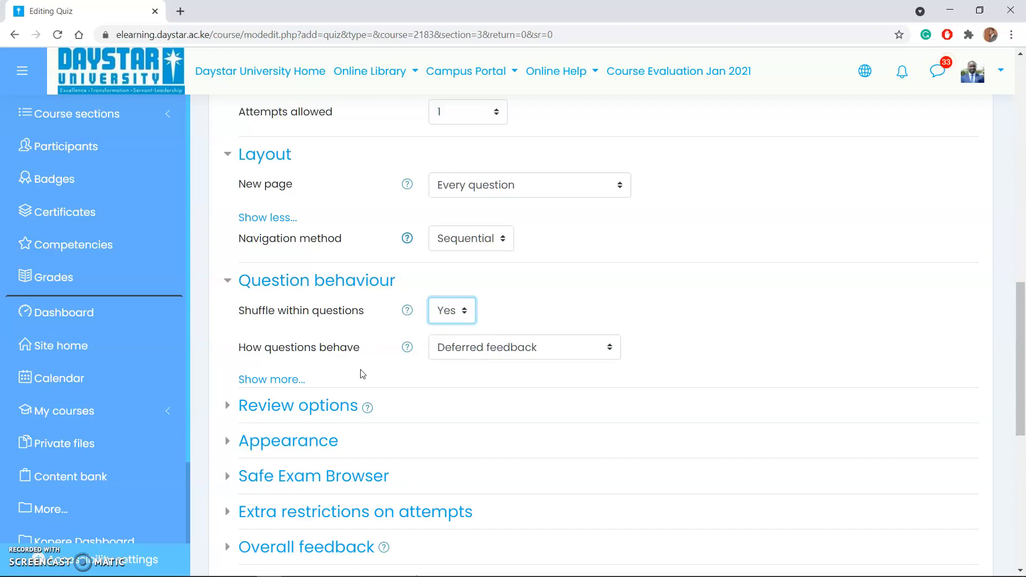
# - Switch to PowerPoint and go over the Shuffling of Questions, Number of Attempts and Timing items on the slide
pyautogui.moveTo(342, 571)
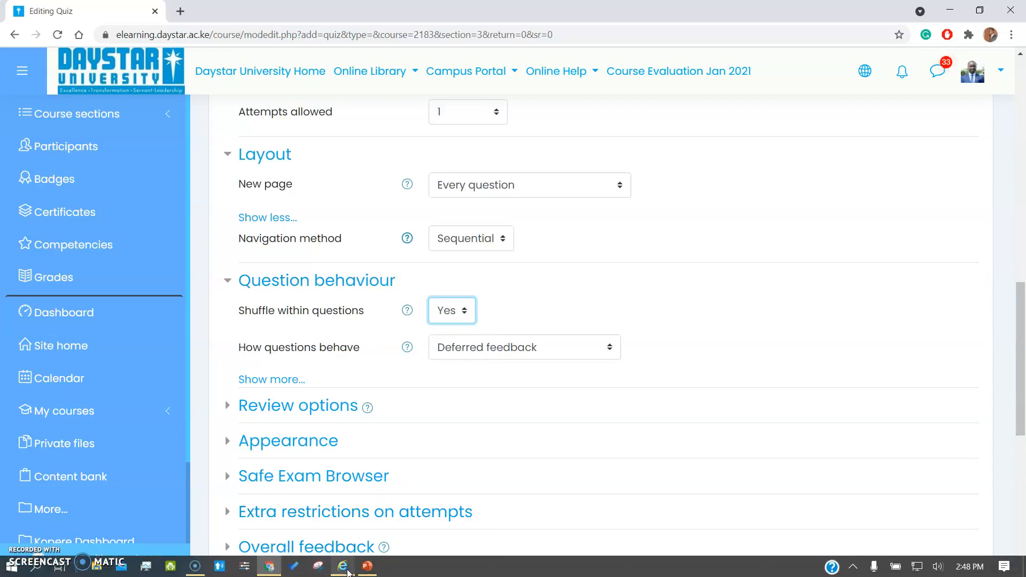
pyautogui.click(367, 566)
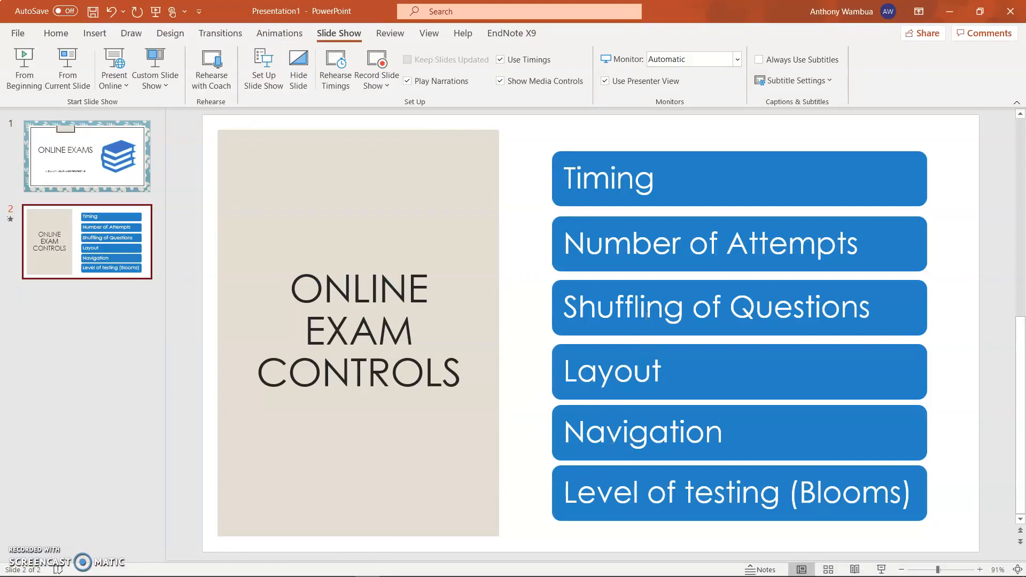
pyautogui.click(645, 312)
pyautogui.click(655, 264)
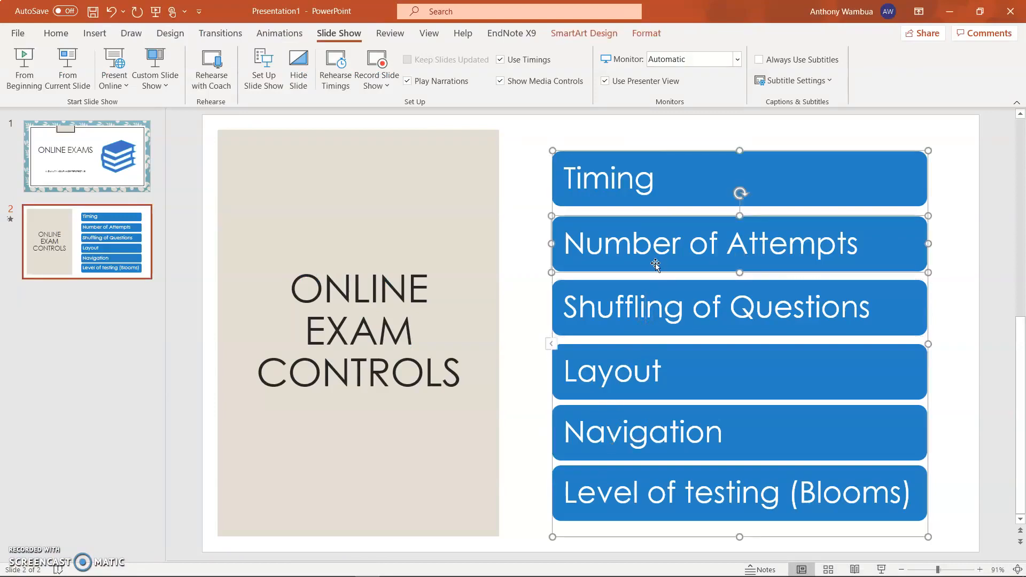
pyautogui.click(658, 182)
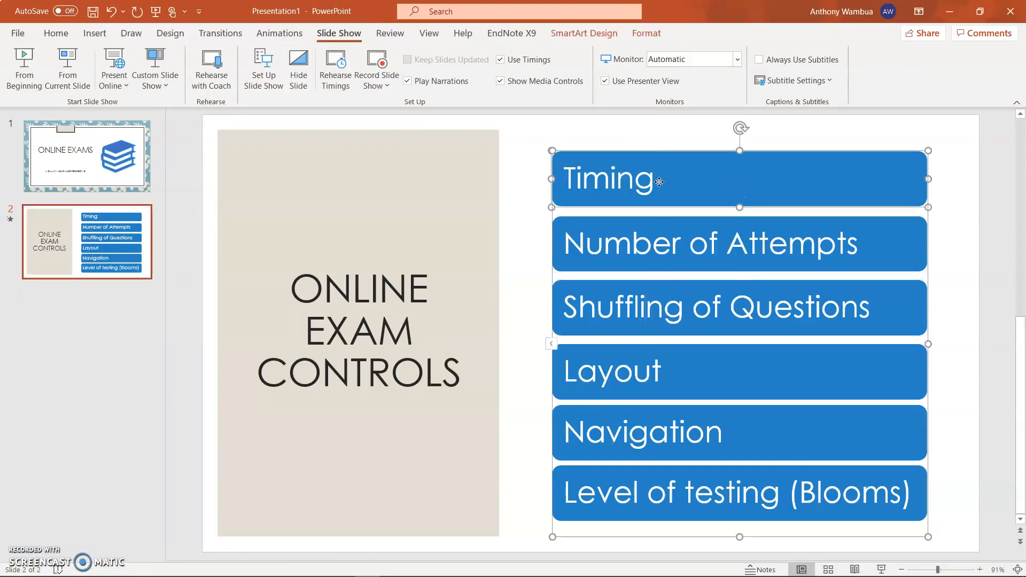
# - Go over the Layout, Navigation and Level of testing (Blooms) items on the slide, and return to the quiz settings in Chrome
pyautogui.click(646, 359)
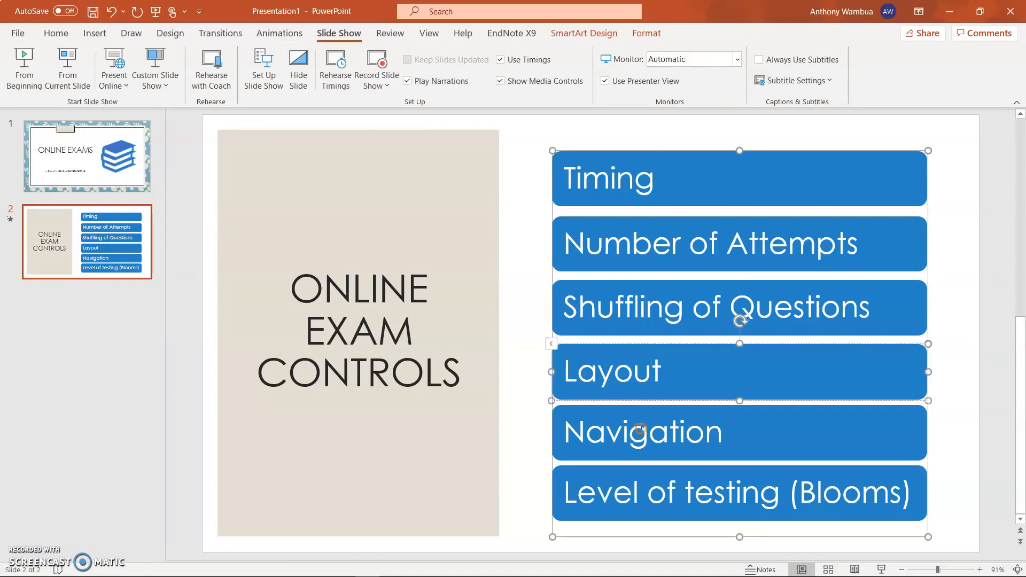
pyautogui.click(641, 431)
pyautogui.click(638, 491)
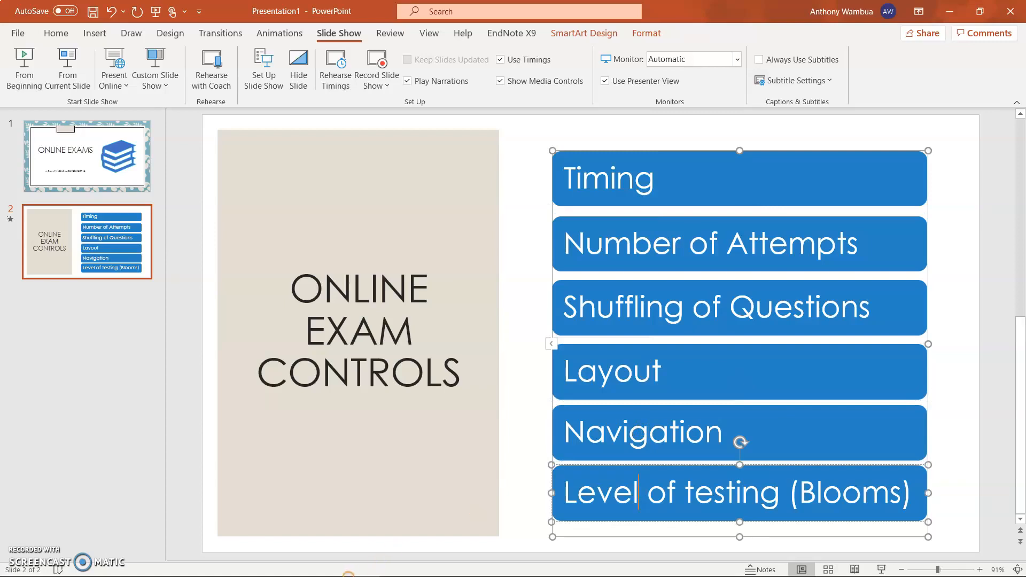
pyautogui.moveTo(301, 571)
pyautogui.click(271, 565)
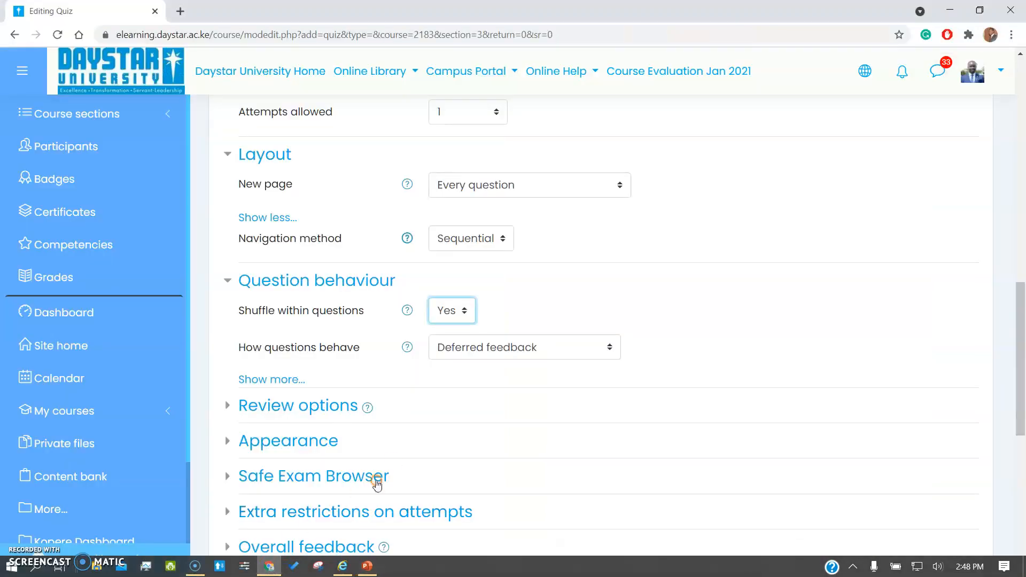
# - Save and display the End of Semester Exam quiz, and open it for editing its questions
pyautogui.scroll(-3, 449, 403)
pyautogui.scroll(-2, 450, 404)
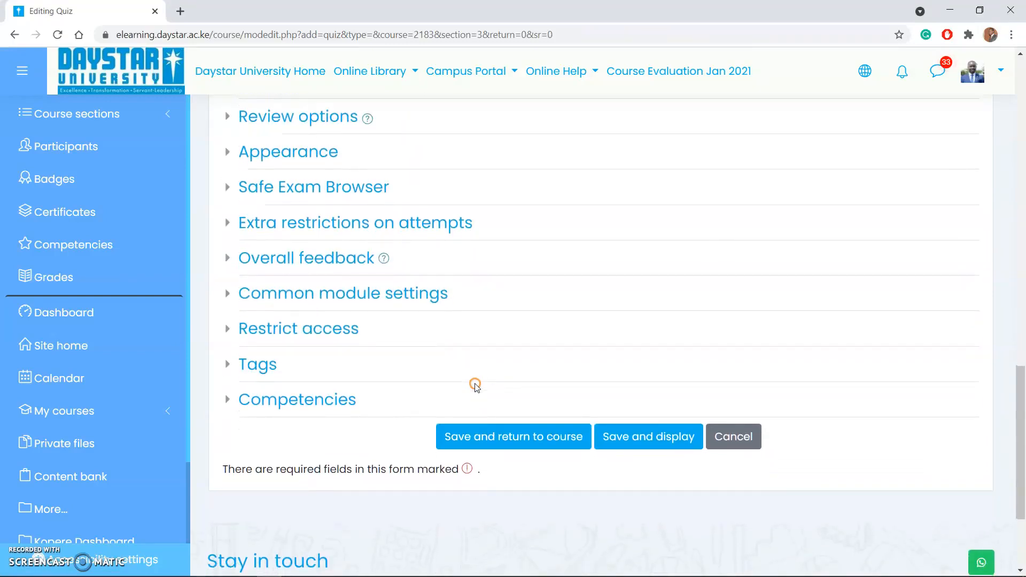
pyautogui.click(630, 435)
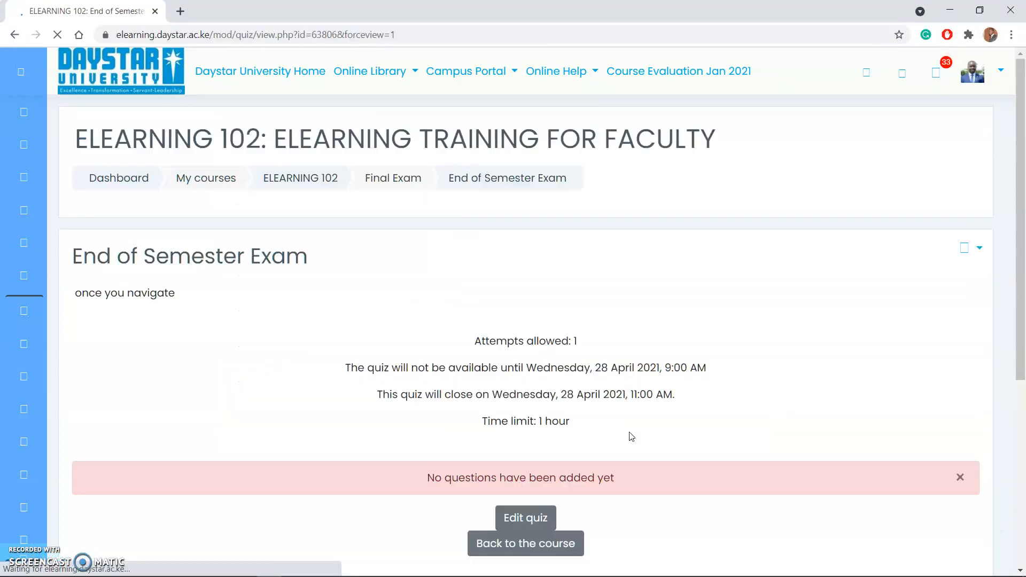
pyautogui.scroll(-2, 628, 431)
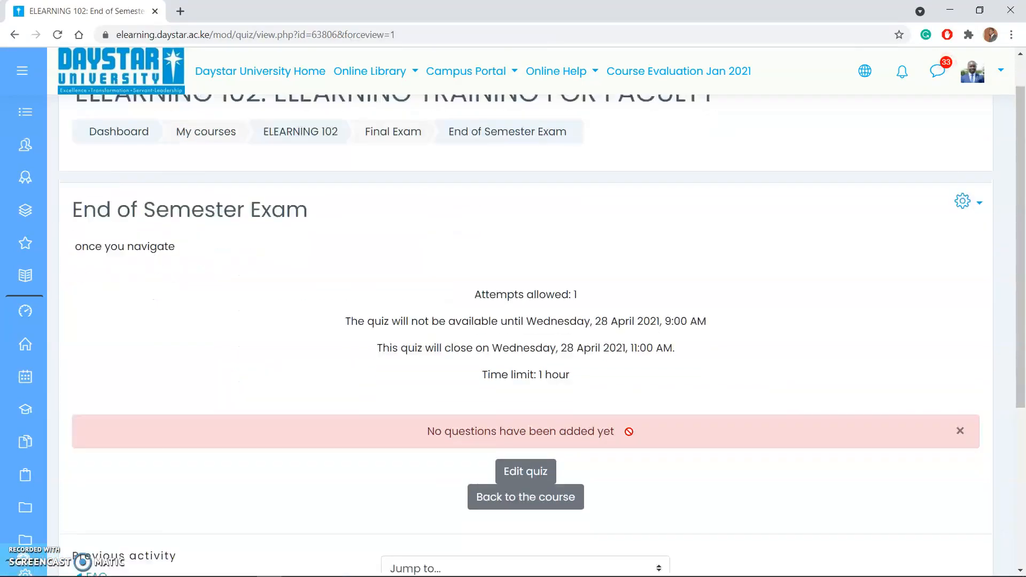
pyautogui.click(544, 395)
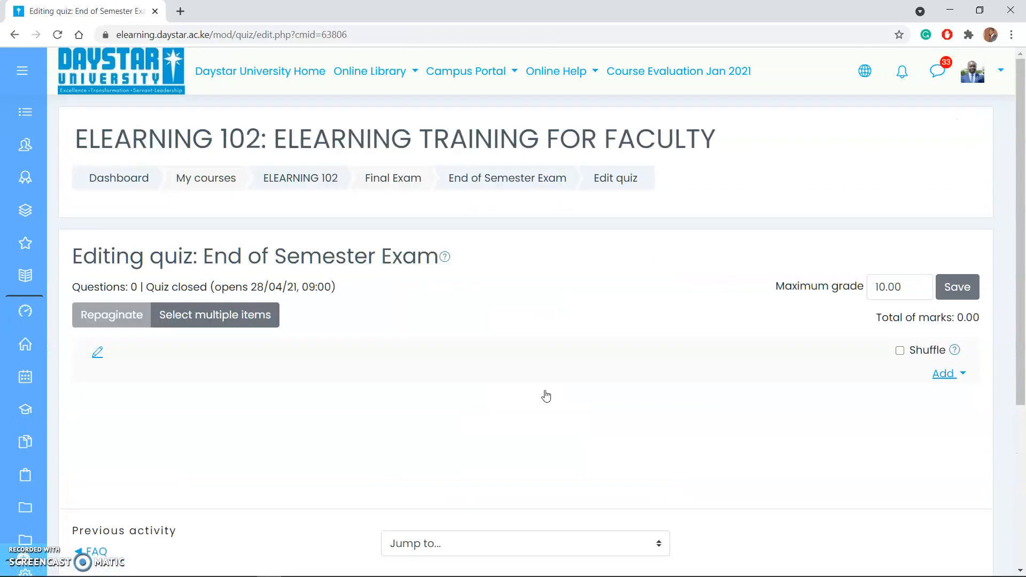
# - Add a new question of the Essay type to the quiz
pyautogui.scroll(-1, 545, 395)
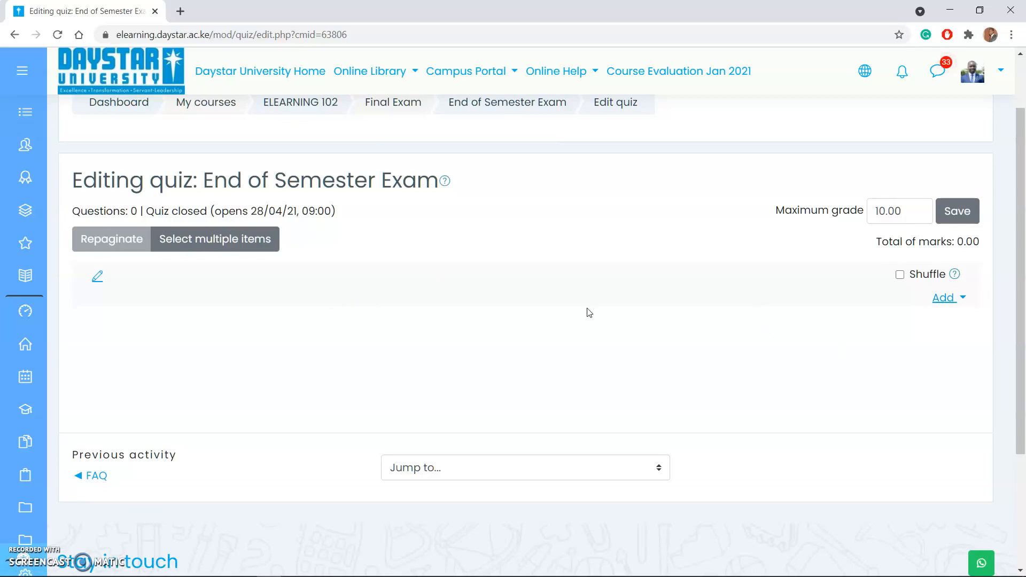
pyautogui.click(944, 297)
pyautogui.click(891, 325)
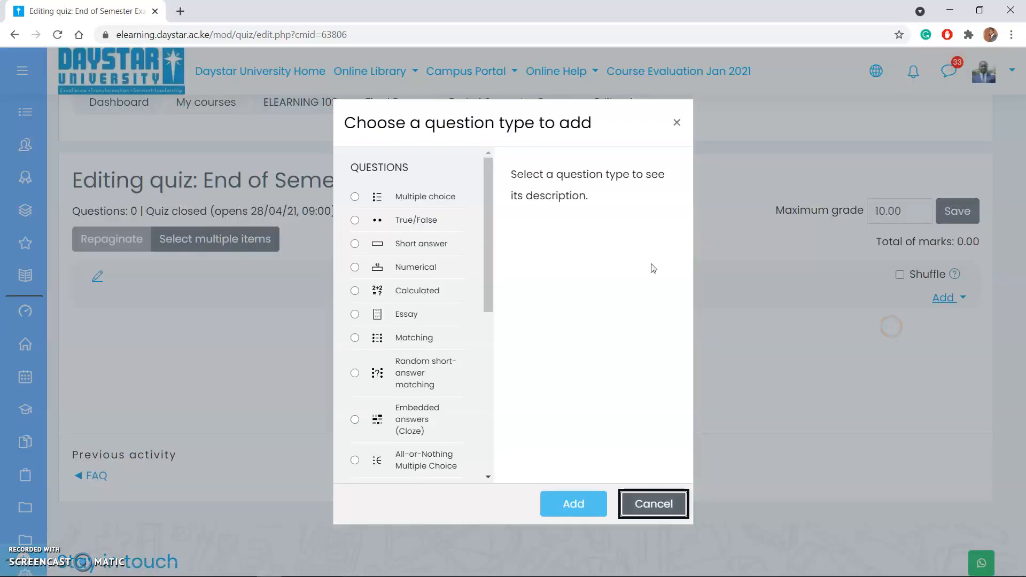
pyautogui.click(355, 315)
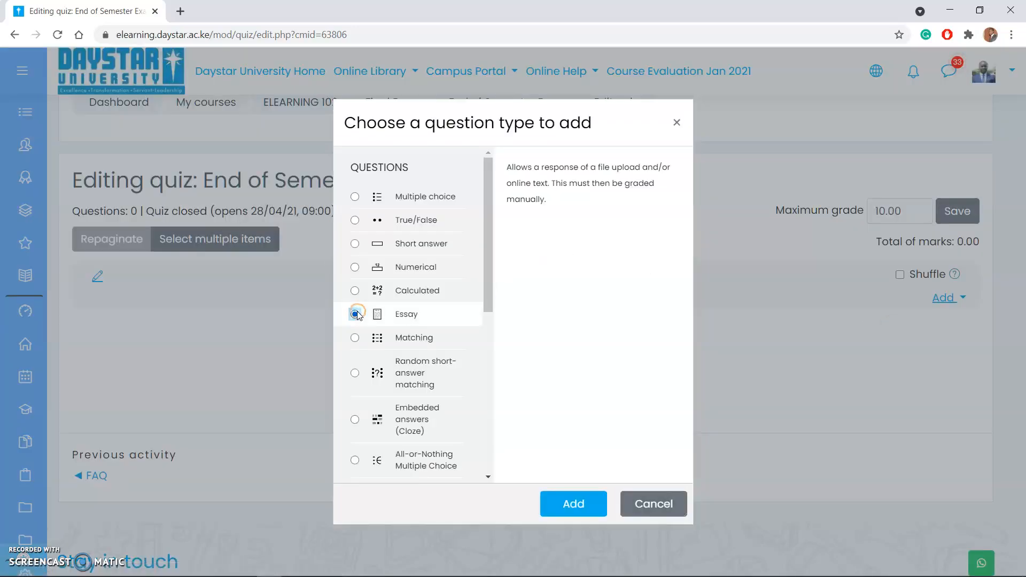
pyautogui.click(553, 505)
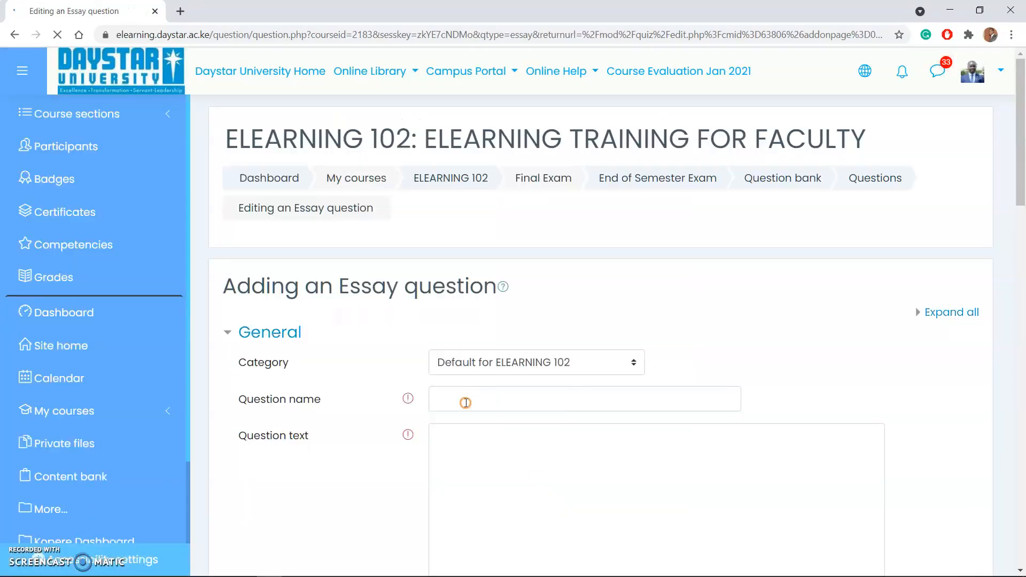
# - Name the essay question 34
pyautogui.click(465, 401)
pyautogui.write('34')
pyautogui.scroll(-2, 466, 402)
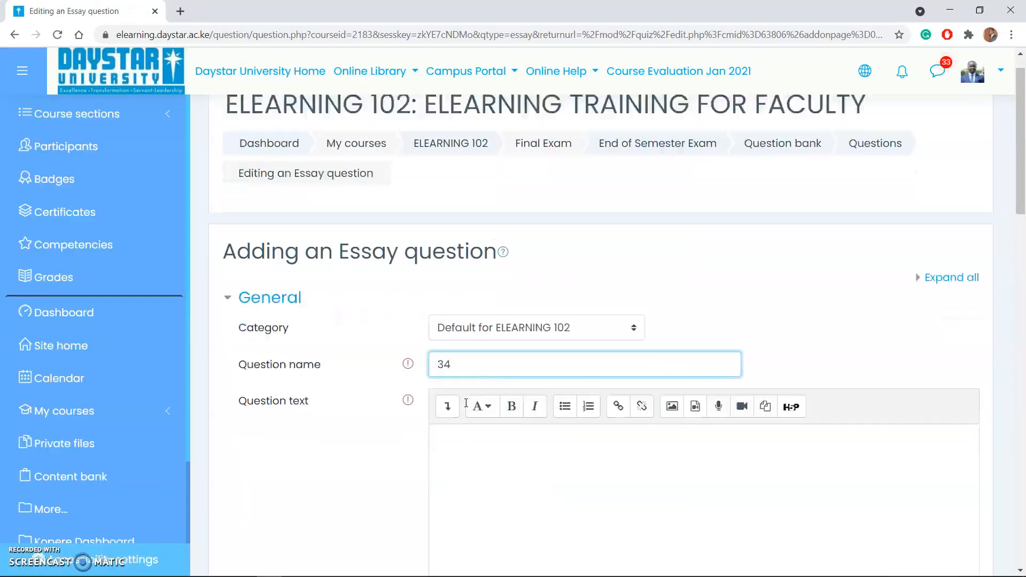
# - Enter "Explain the process of" as the essay question's text
pyautogui.rightClick(465, 403)
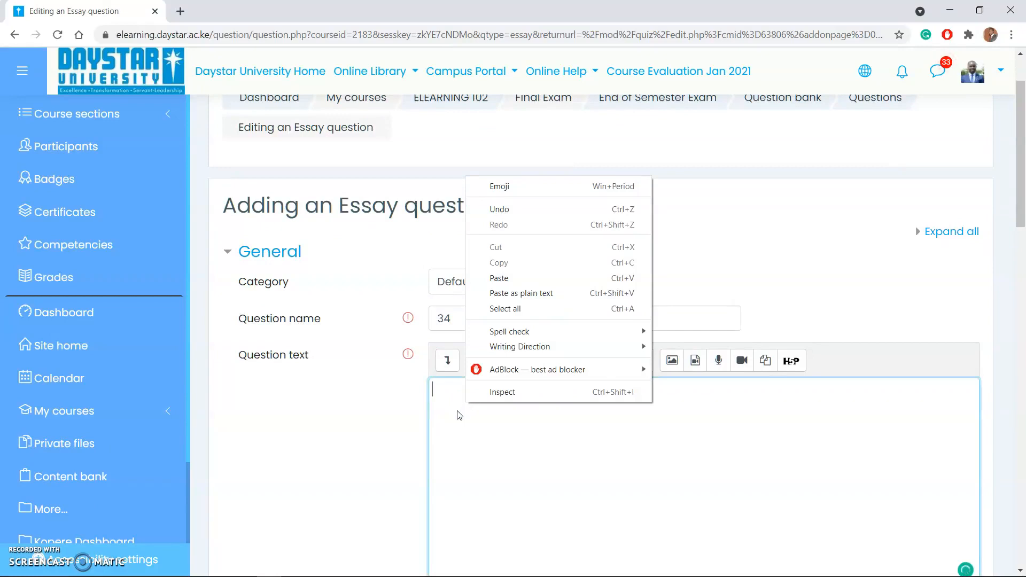
pyautogui.click(458, 411)
pyautogui.scroll(-3, 458, 411)
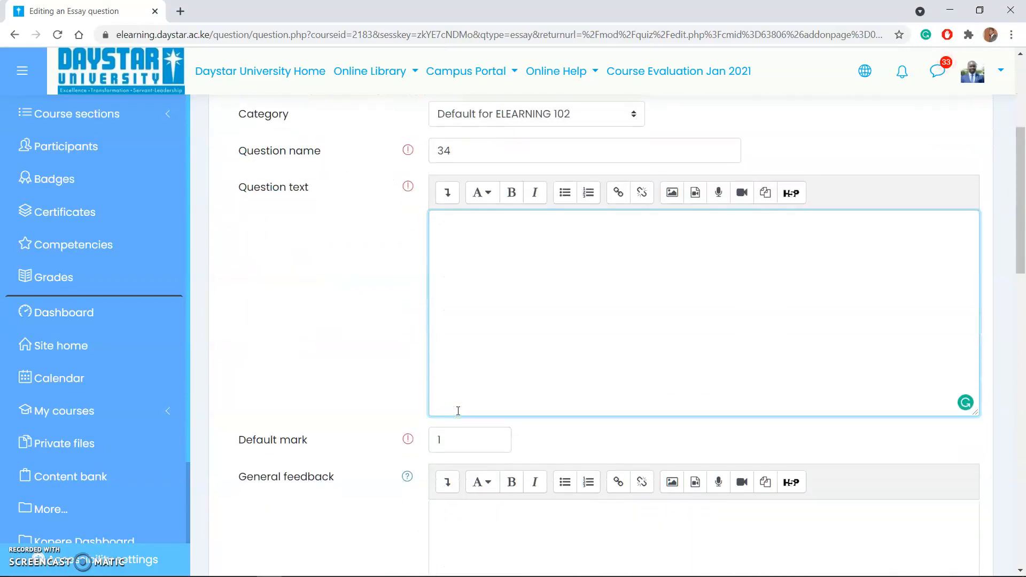
pyautogui.write('Explain th')
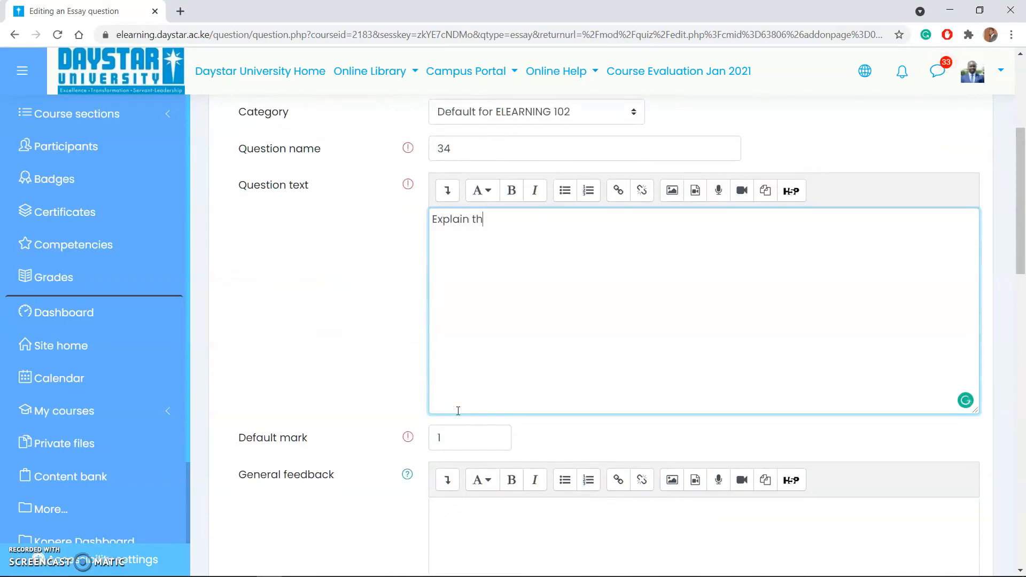
pyautogui.write('e process of ___________________')
pyautogui.press('BackSpace')
pyautogui.press('BackSpace')
pyautogui.press('BackSpace')
pyautogui.press('BackSpace')
pyautogui.press('BackSpace')
pyautogui.press('BackSpace')
pyautogui.press('BackSpace')
pyautogui.press('BackSpace')
pyautogui.press('BackSpace')
pyautogui.press('BackSpace')
pyautogui.press('BackSpace')
pyautogui.press('BackSpace')
# - Set the essay question's default mark to 10
pyautogui.scroll(-5, 347, 333)
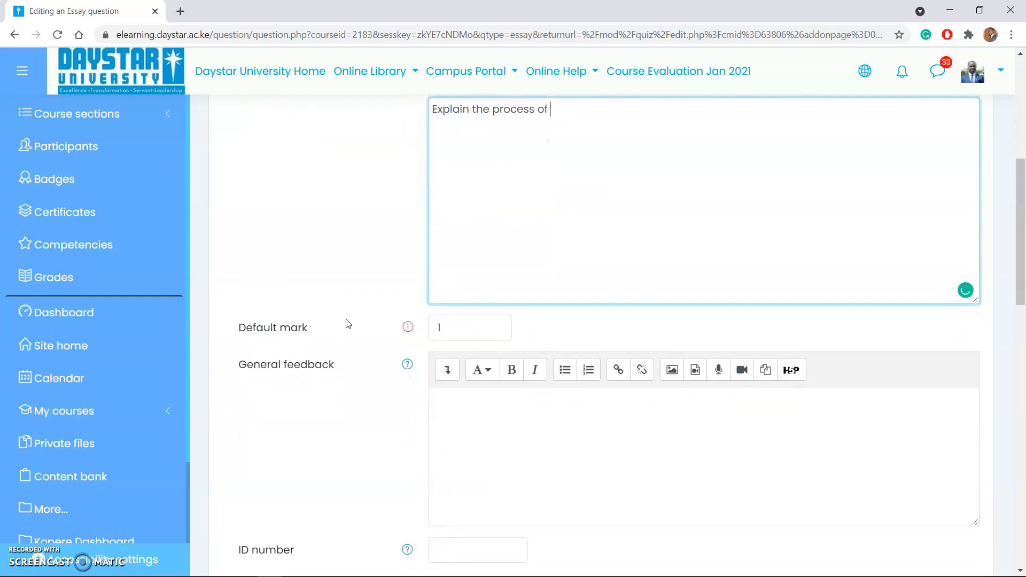
pyautogui.click(447, 170)
pyautogui.write('0')
pyautogui.click(338, 314)
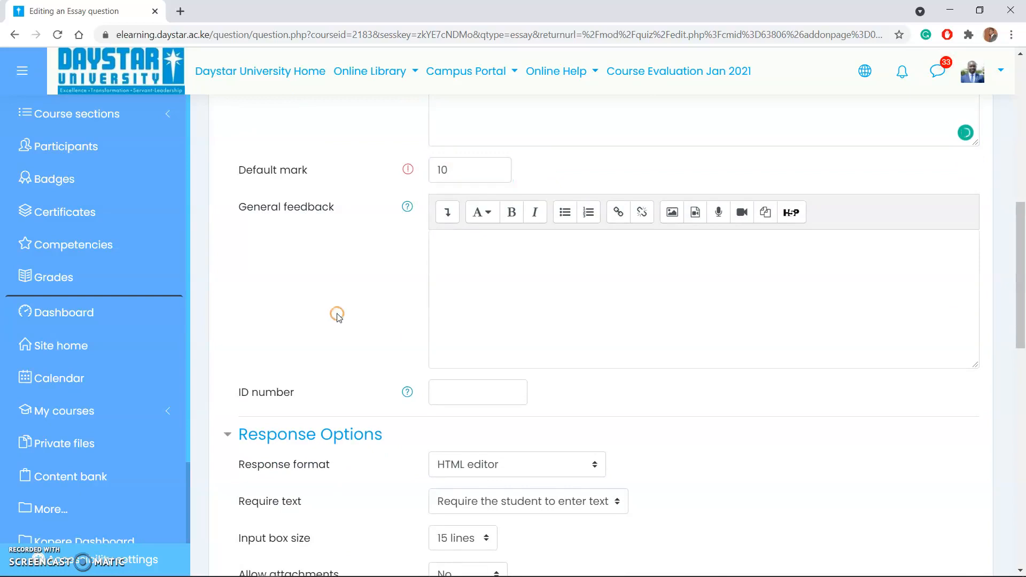
# - Set the input box size in the essay question's Response Options to 40 lines
pyautogui.scroll(-1, 341, 305)
pyautogui.scroll(-1, 342, 305)
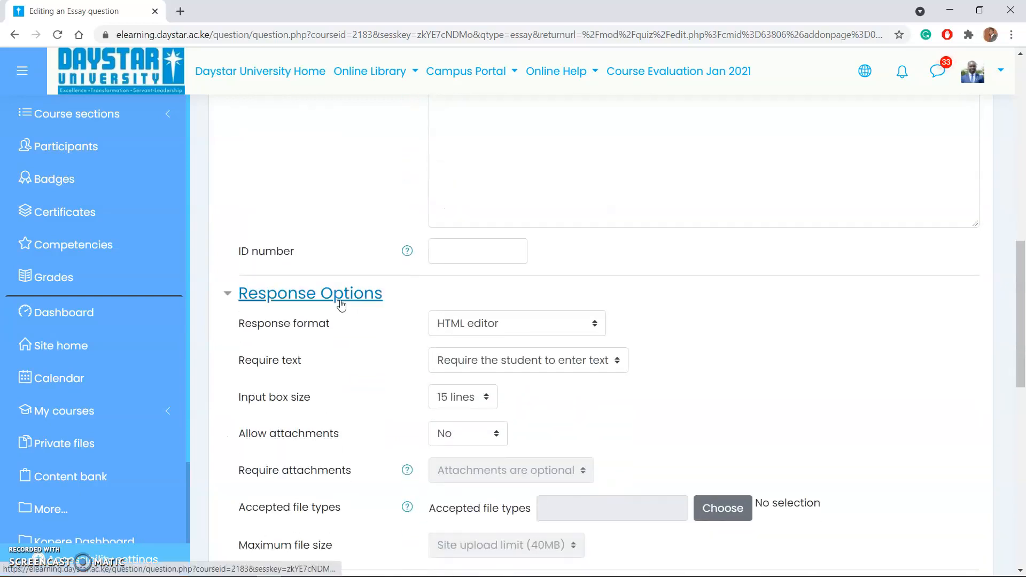
pyautogui.scroll(3, 341, 305)
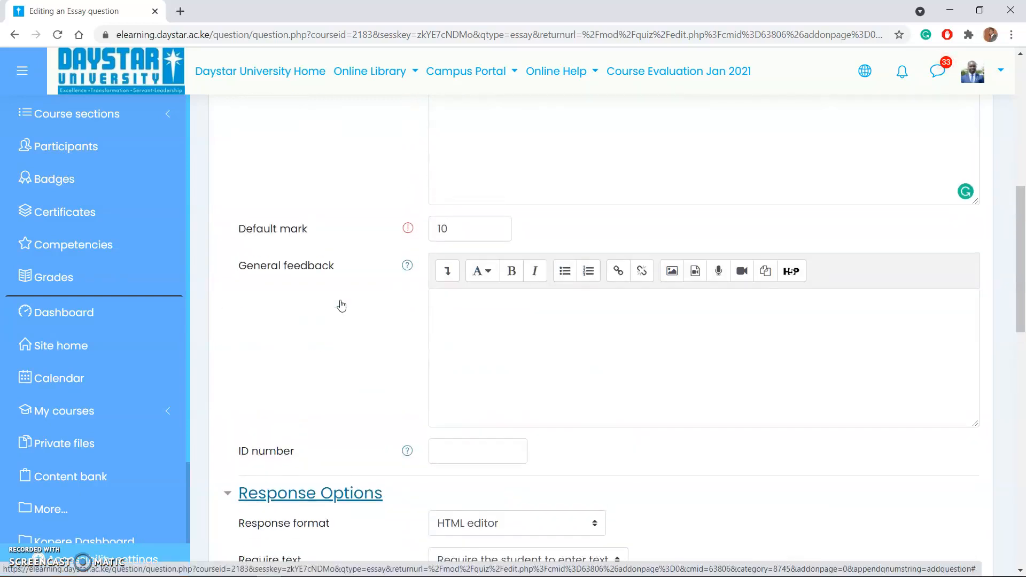
pyautogui.scroll(-5, 341, 302)
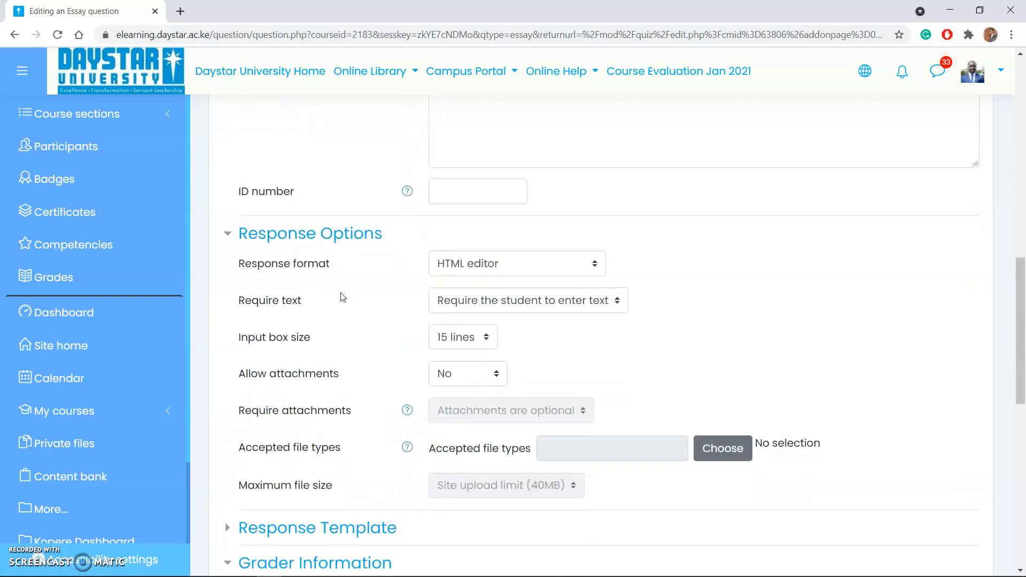
pyautogui.scroll(-1, 342, 298)
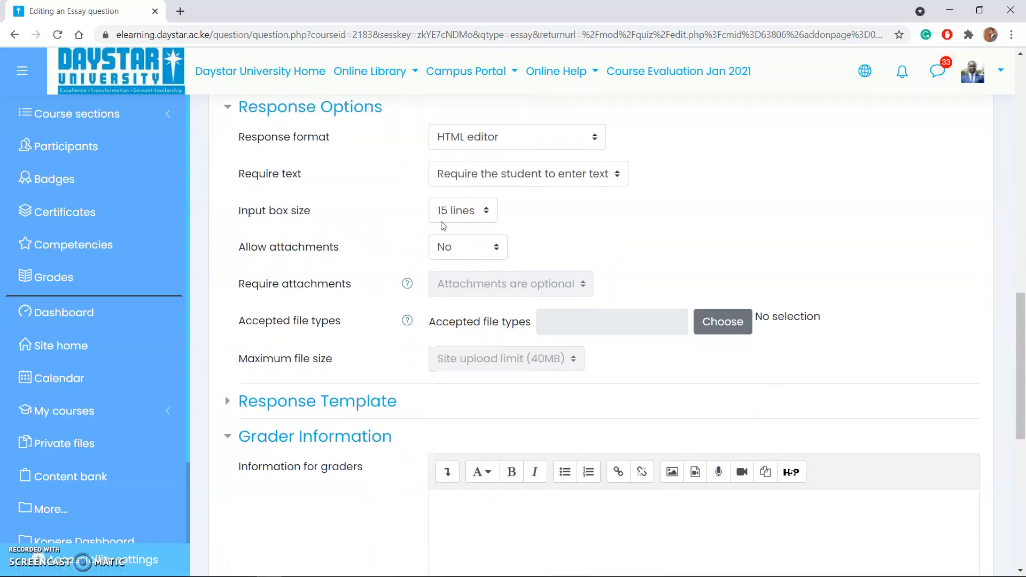
pyautogui.click(454, 210)
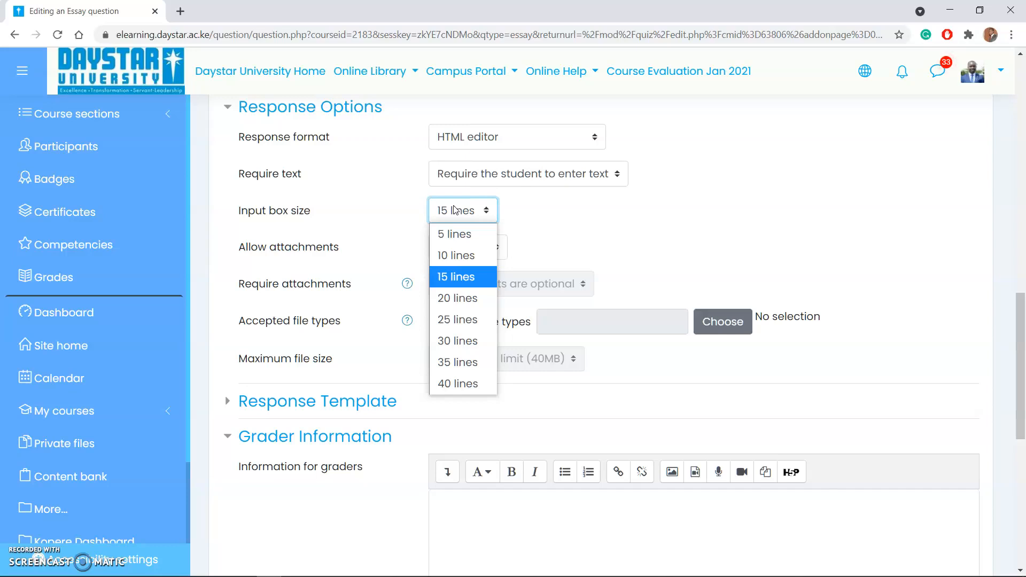
pyautogui.click(447, 299)
pyautogui.click(470, 214)
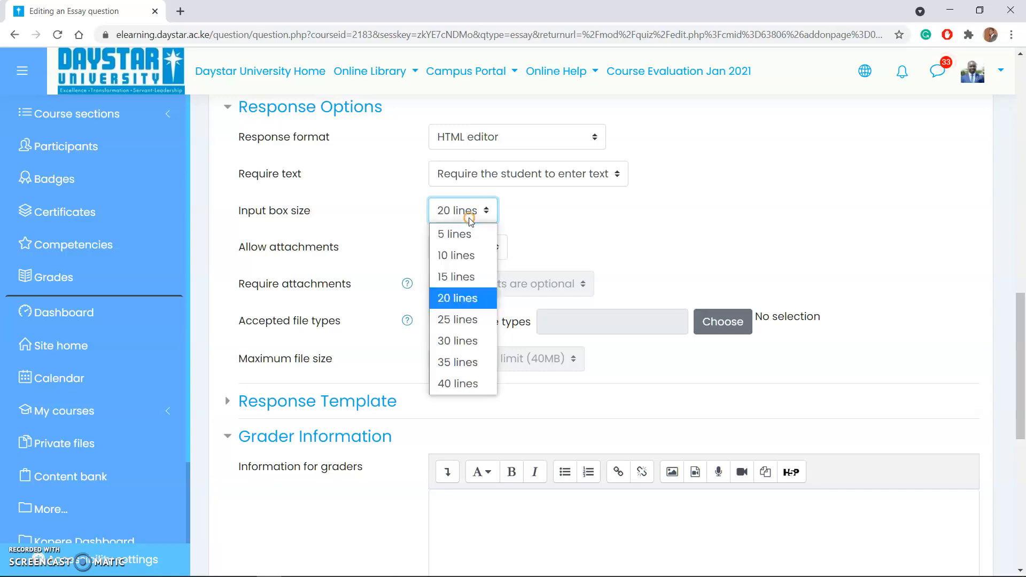
pyautogui.click(456, 383)
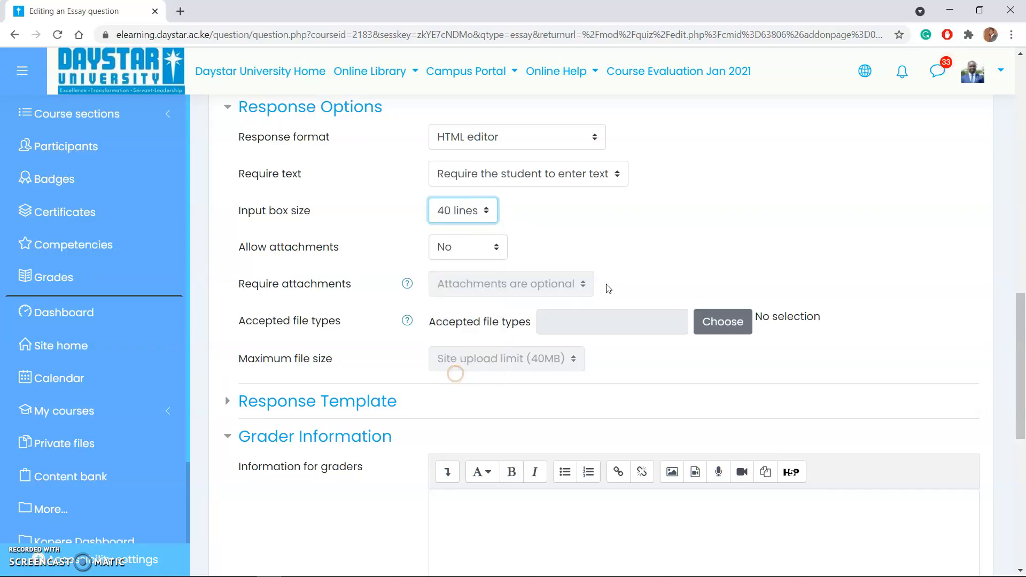
# - Replace the question text with "Use an MS document explain the", followed by "Then upload the file" on a separate line below
pyautogui.scroll(4, 611, 284)
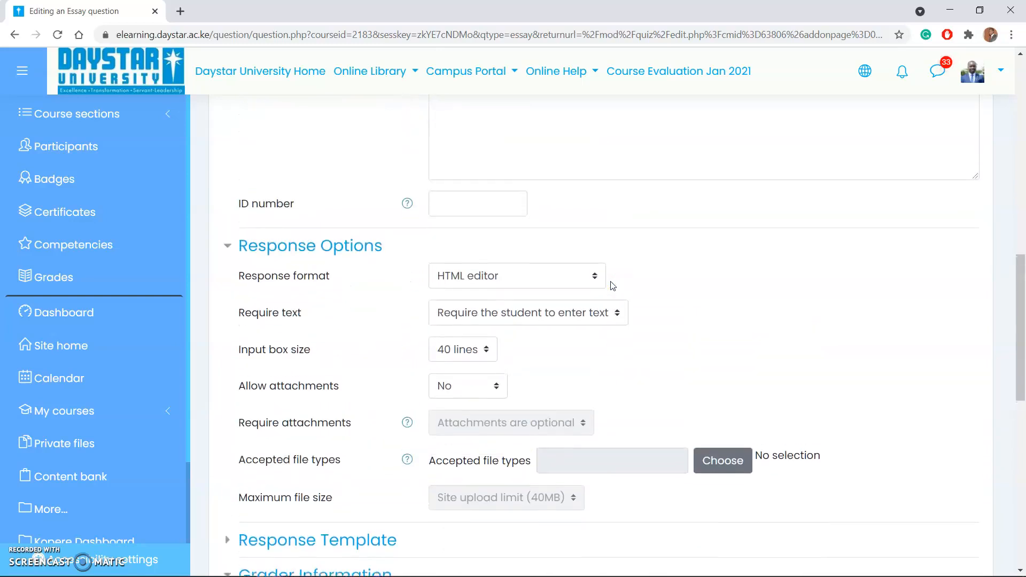
pyautogui.scroll(4, 612, 285)
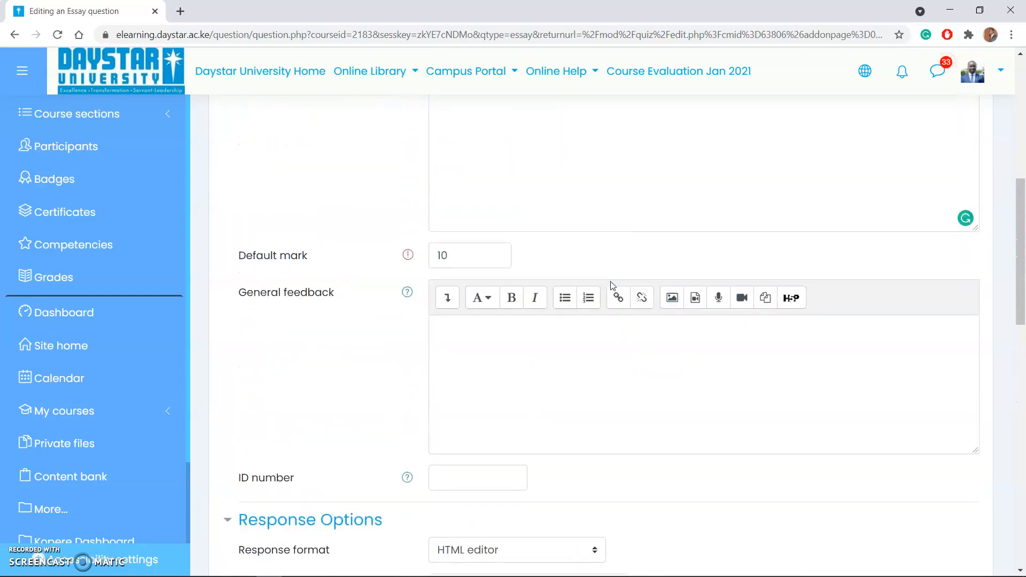
pyautogui.scroll(3, 611, 284)
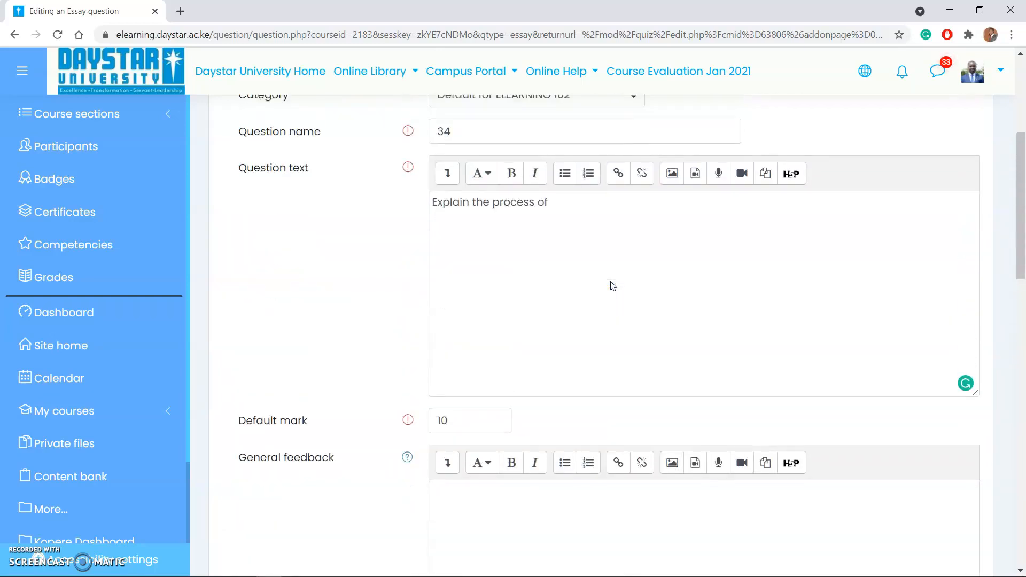
pyautogui.scroll(-3, 556, 362)
pyautogui.scroll(-7, 556, 365)
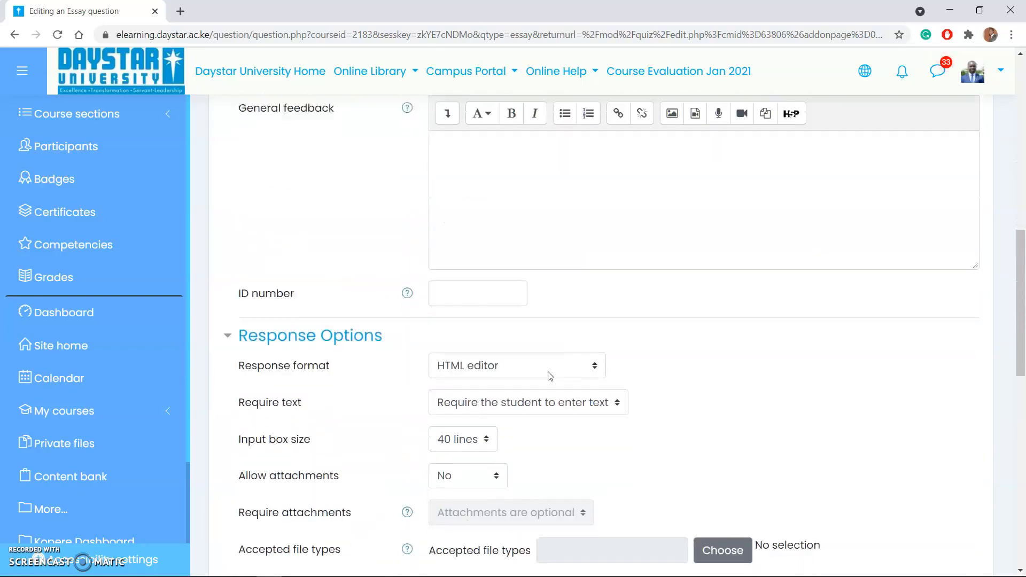
pyautogui.scroll(1, 548, 373)
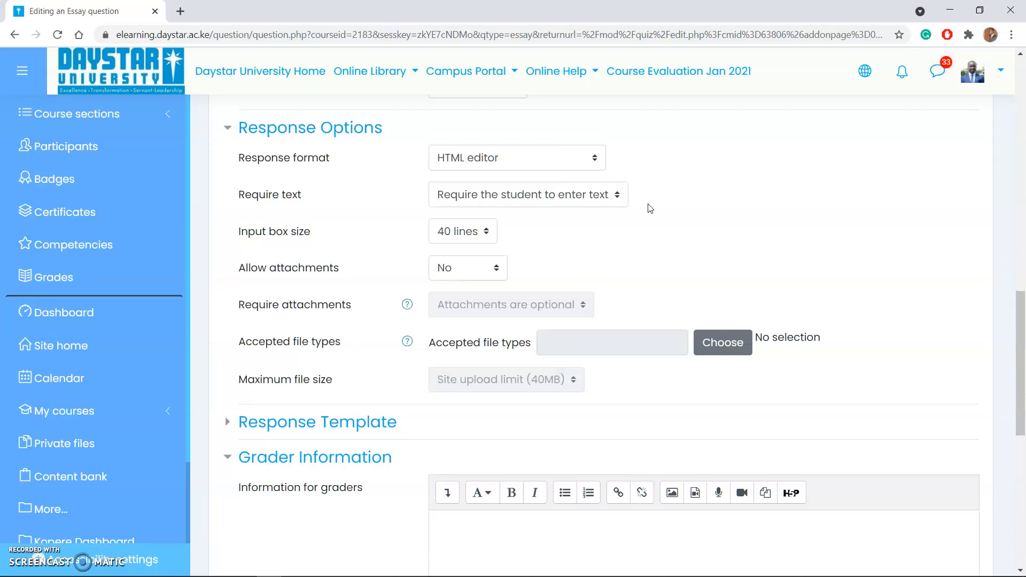
pyautogui.scroll(15, 649, 207)
pyautogui.click(565, 172)
pyautogui.press('BackSpace')
pyautogui.press('BackSpace')
pyautogui.press('BackSpace')
pyautogui.press('BackSpace')
pyautogui.press('BackSpace')
pyautogui.press('BackSpace')
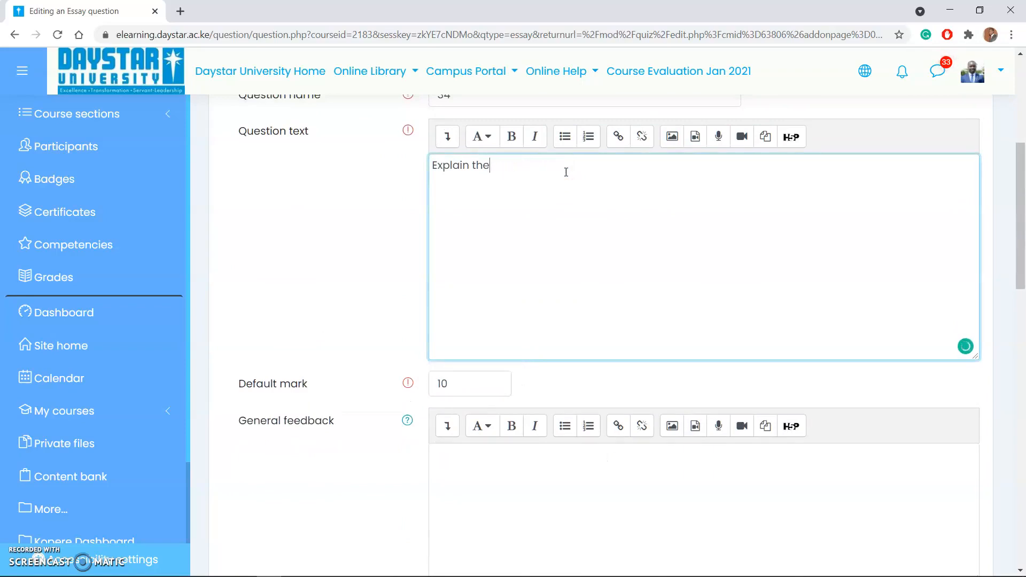
pyautogui.press('BackSpace')
pyautogui.press('BackSpace')
pyautogui.press('BackSpace')
pyautogui.press('BackSpace')
pyautogui.press('BackSpace')
pyautogui.press('BackSpace')
pyautogui.write('sda')
pyautogui.press('BackSpace')
pyautogui.press('BackSpace')
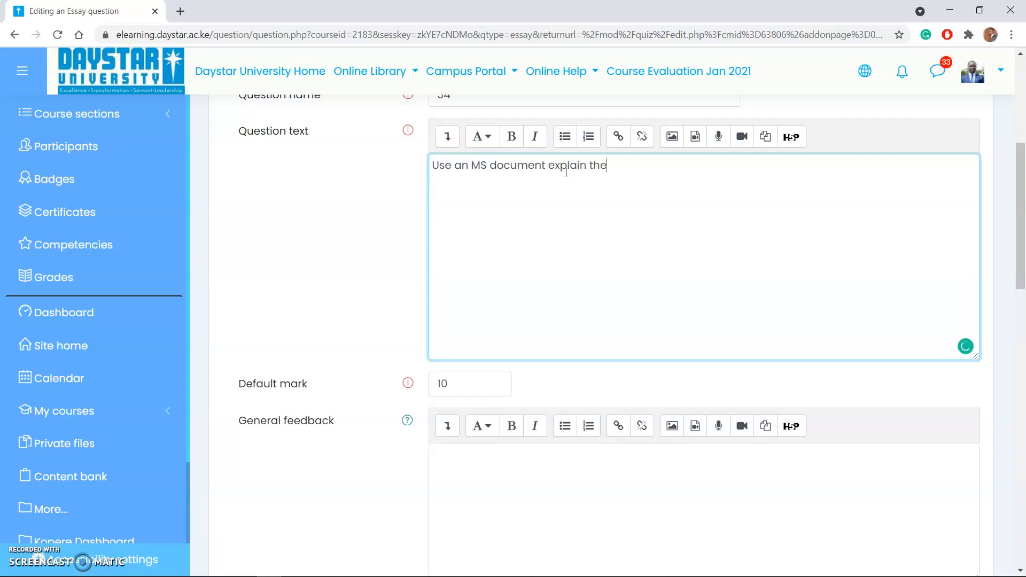
pyautogui.scroll(-1, 566, 172)
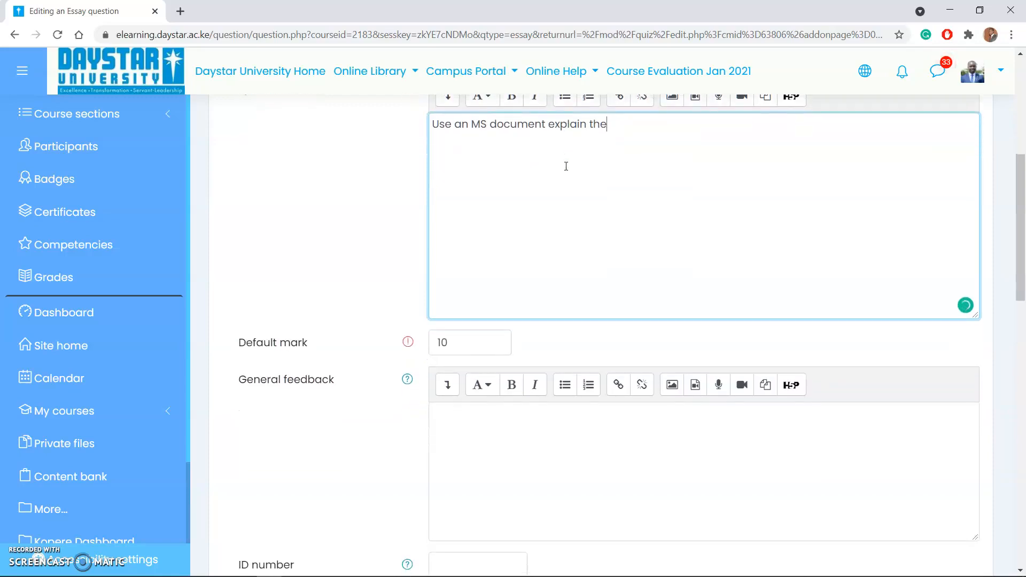
pyautogui.write('Then upload the file')
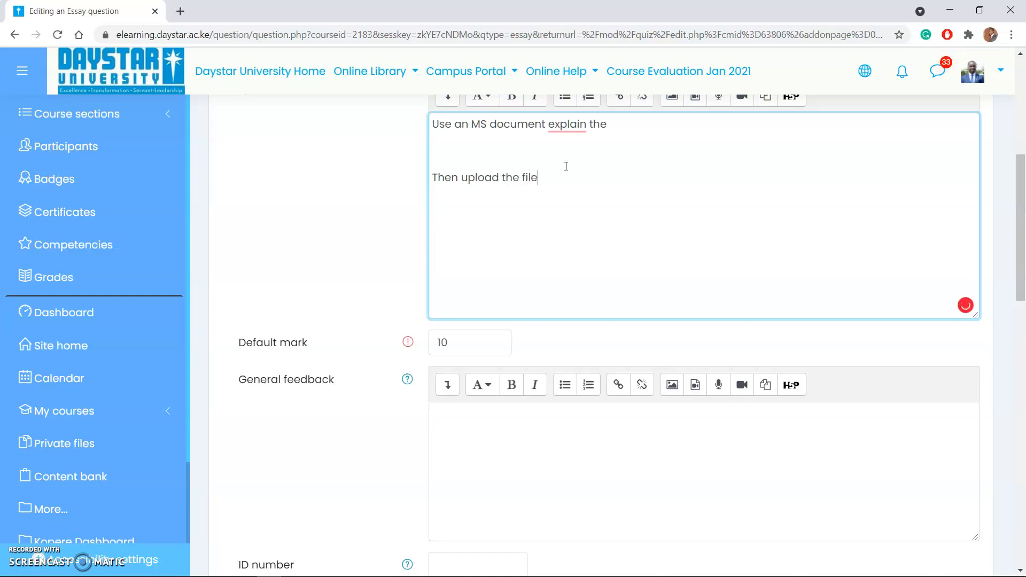
# - Set Allow attachments to 1 in the essay question's Response Options
pyautogui.scroll(-6, 566, 166)
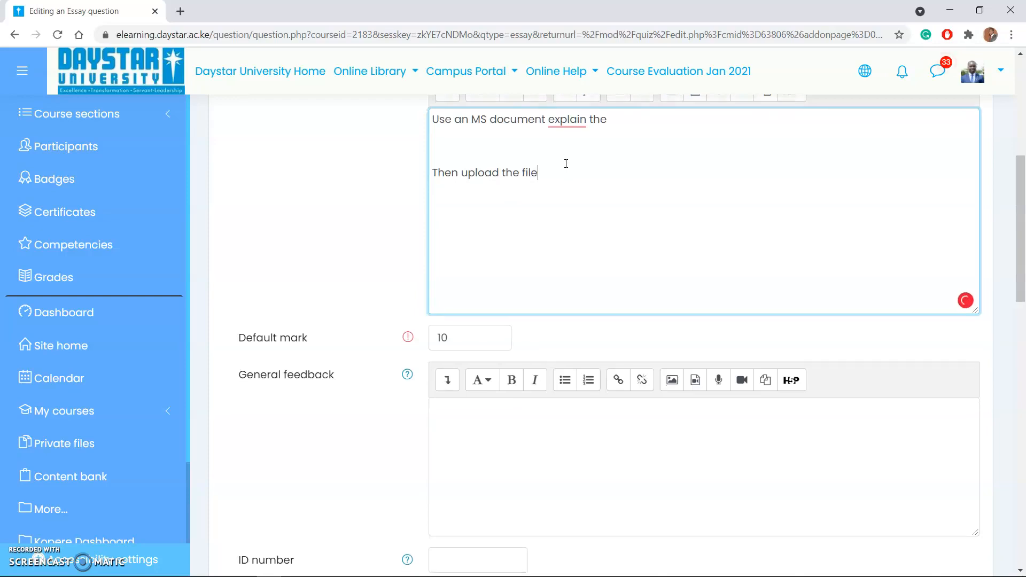
pyautogui.scroll(-3, 568, 149)
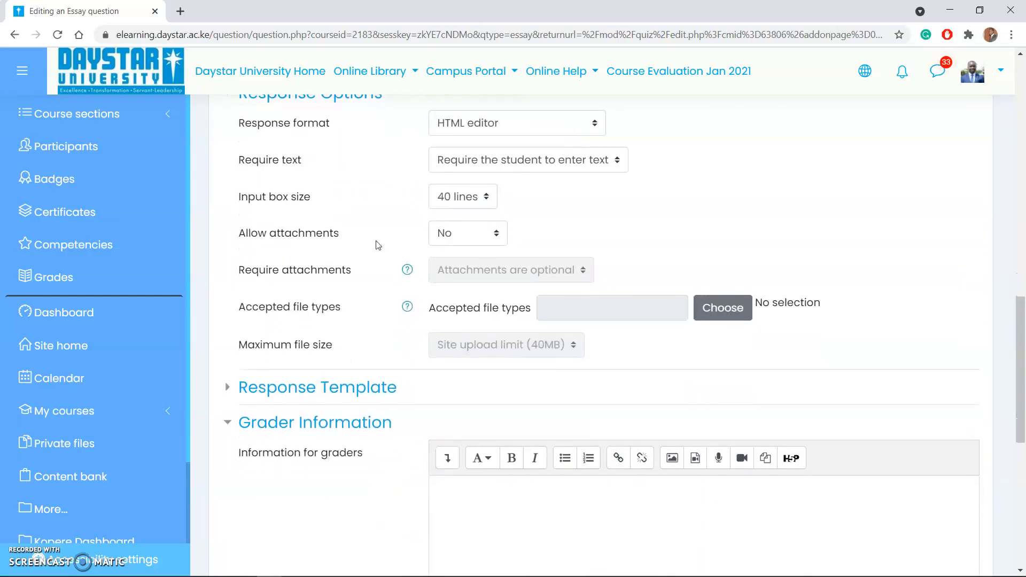
pyautogui.click(471, 240)
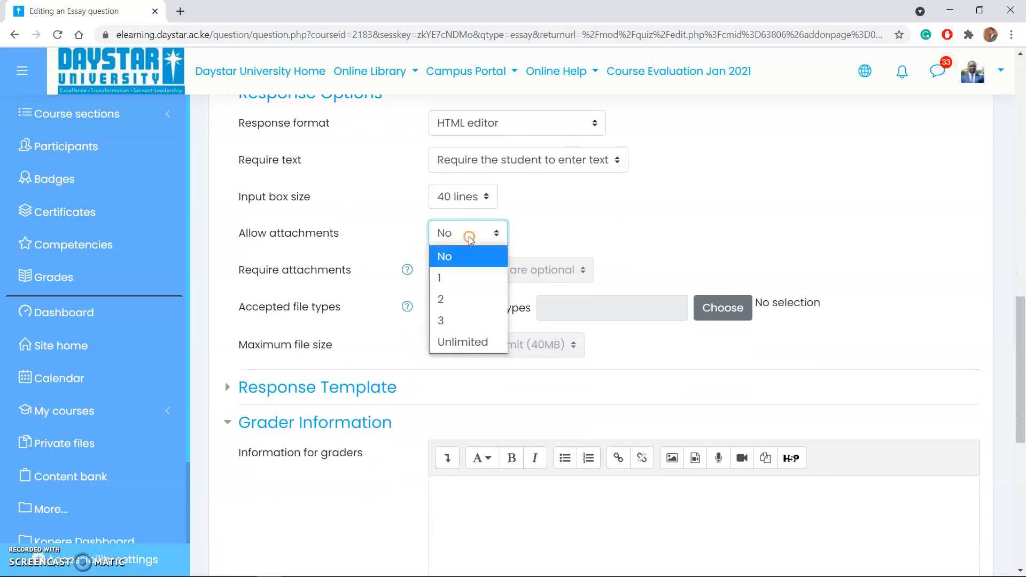
pyautogui.click(461, 289)
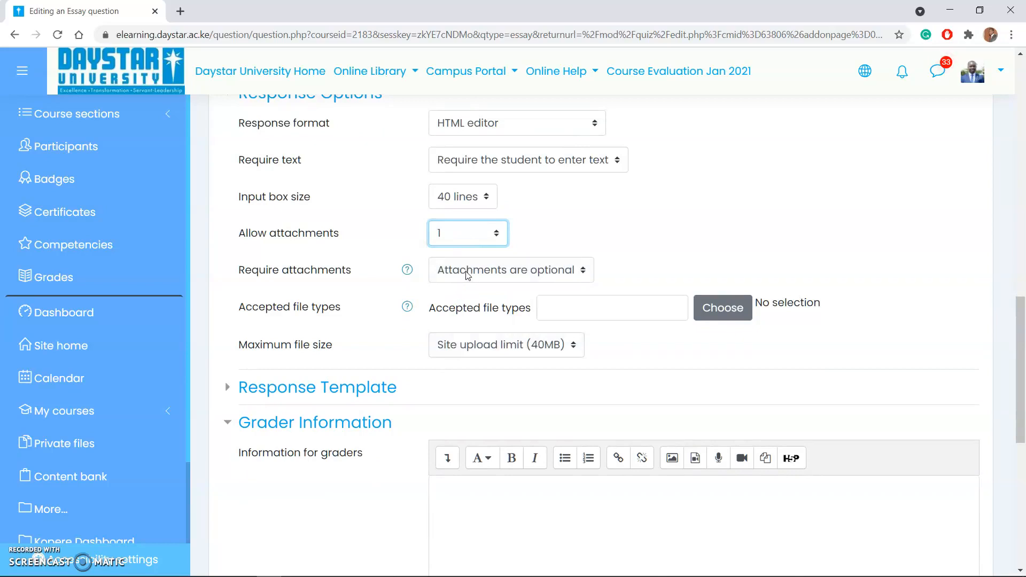
# - Set Require attachments to 1 for the essay question
pyautogui.click(467, 276)
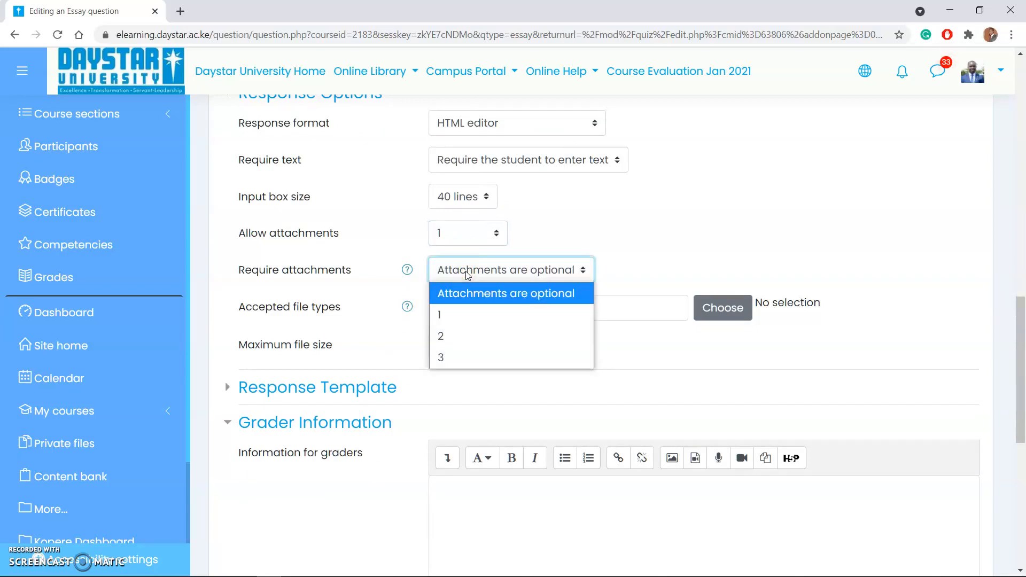
pyautogui.click(462, 315)
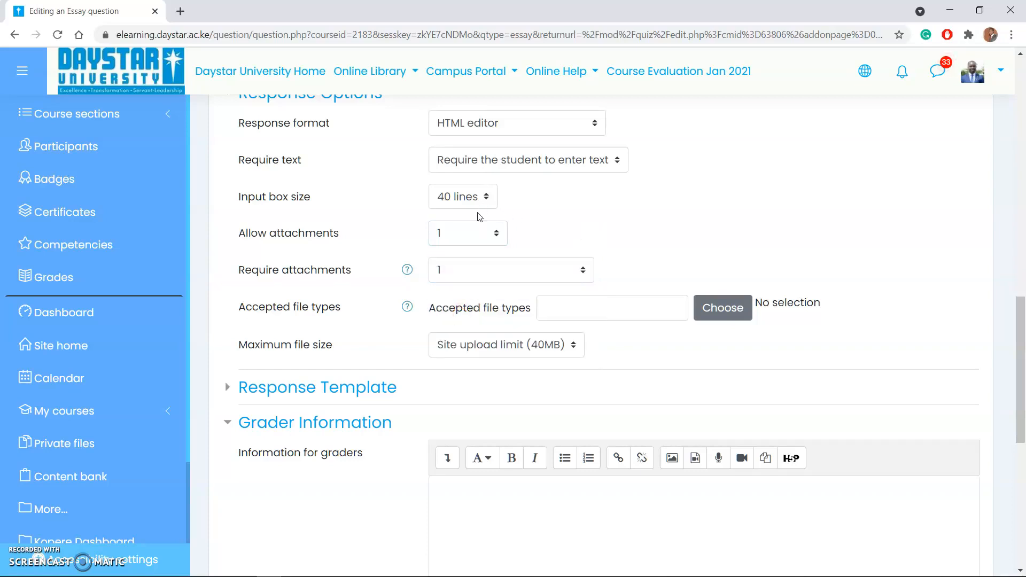
pyautogui.click(469, 230)
pyautogui.click(555, 278)
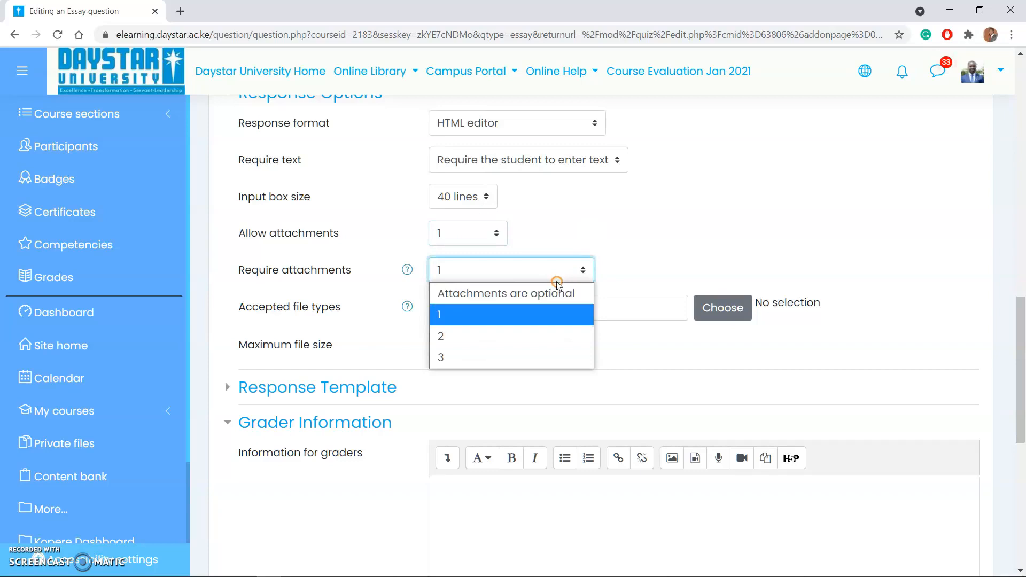
pyautogui.click(635, 204)
# - Open the accepted file types selection for the essay's attachments and look through the available file categories and formats
pyautogui.scroll(-1, 635, 219)
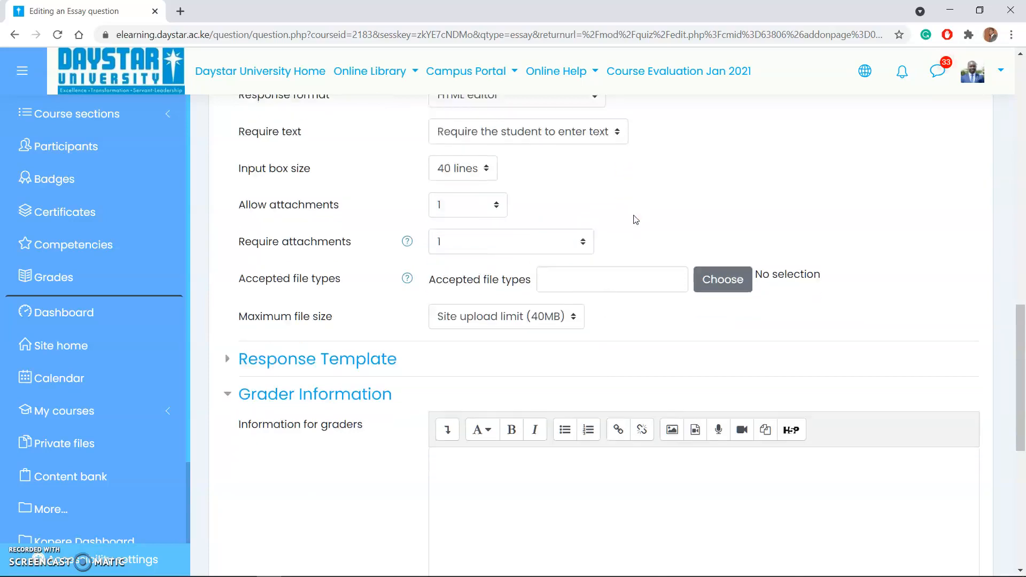
pyautogui.scroll(-1, 635, 219)
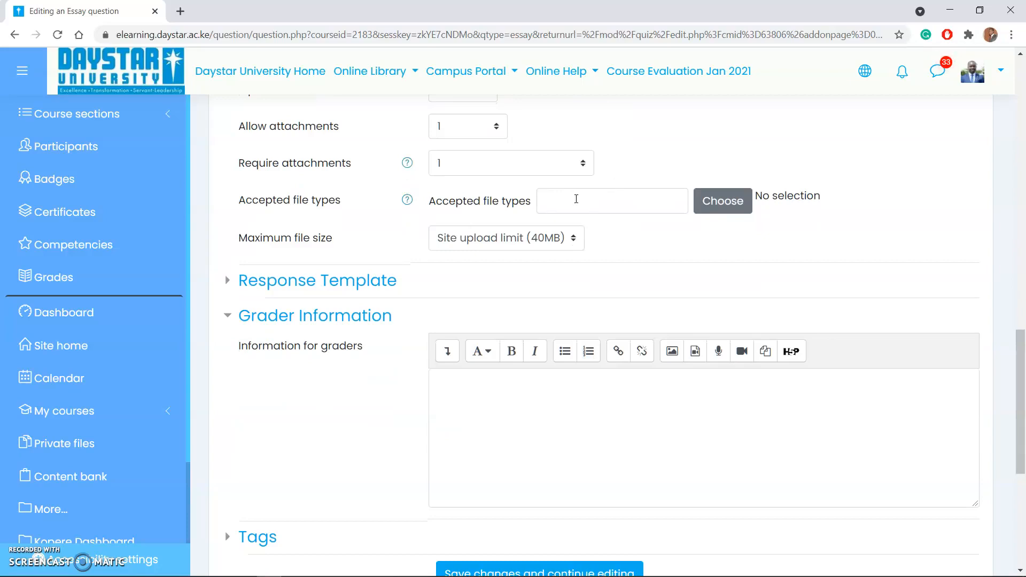
pyautogui.click(718, 201)
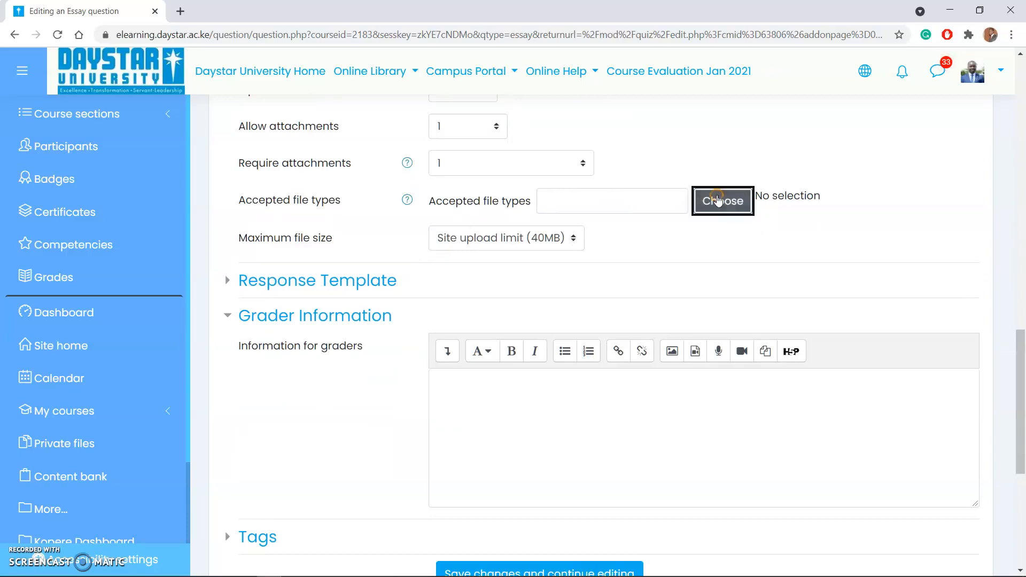
pyautogui.scroll(-5, 377, 336)
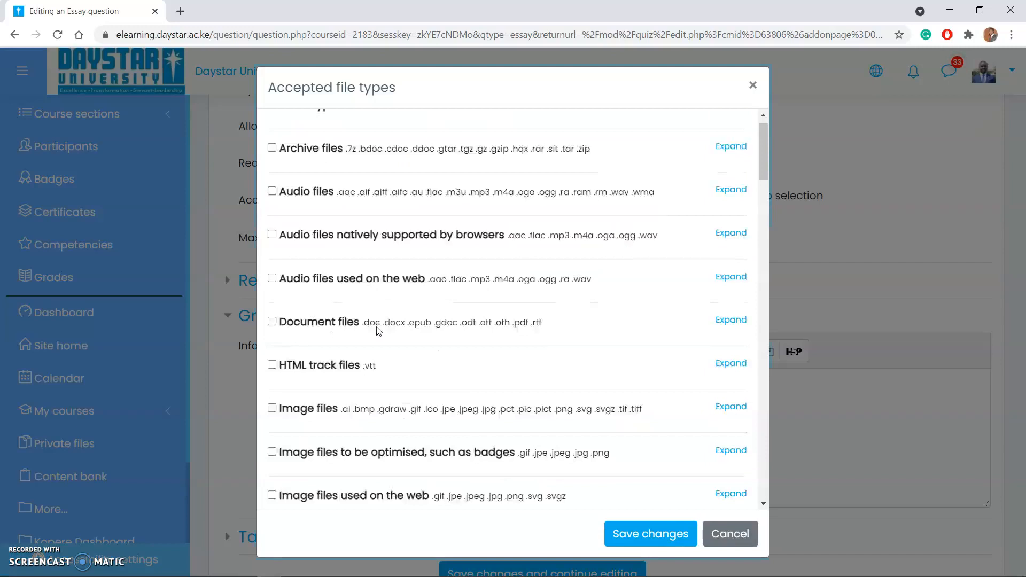
pyautogui.scroll(-5, 378, 317)
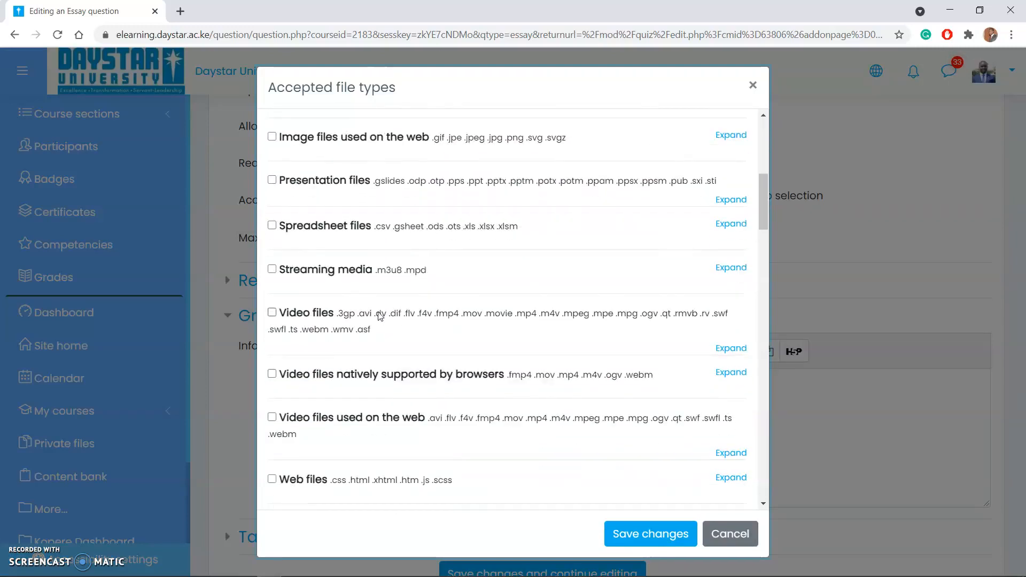
pyautogui.scroll(-2, 379, 278)
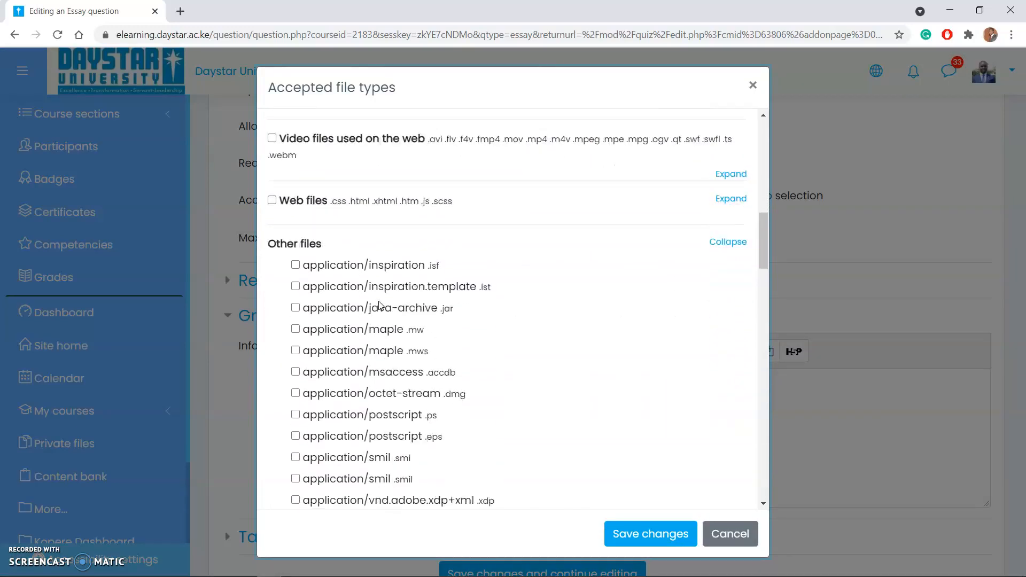
pyautogui.scroll(-5, 329, 360)
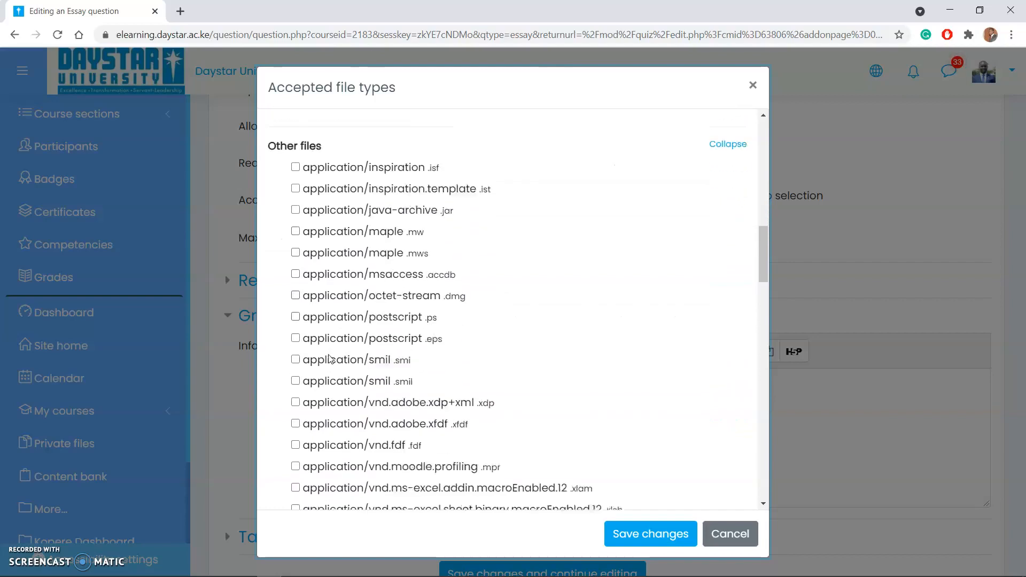
pyautogui.scroll(-4, 330, 359)
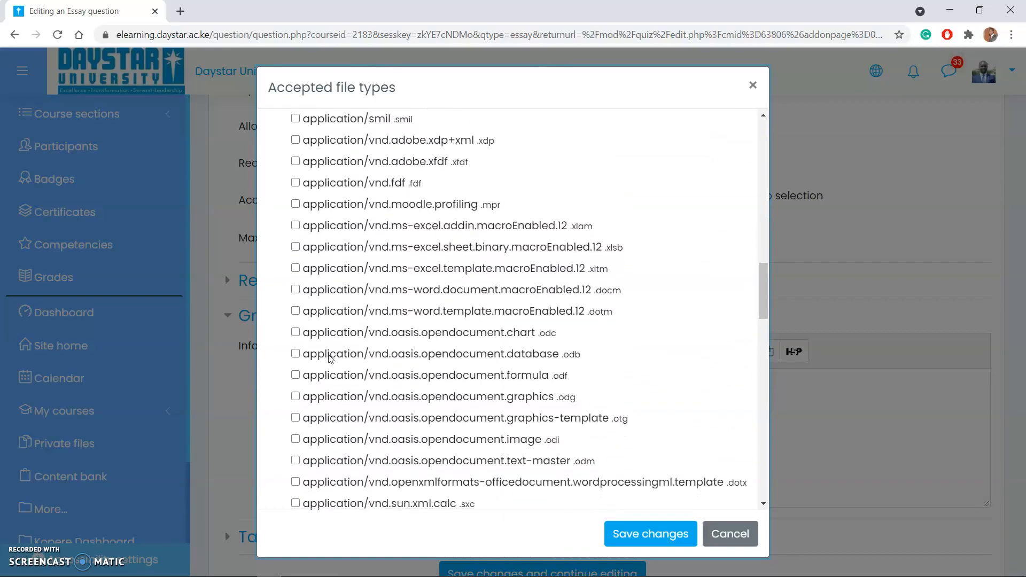
pyautogui.scroll(-7, 329, 351)
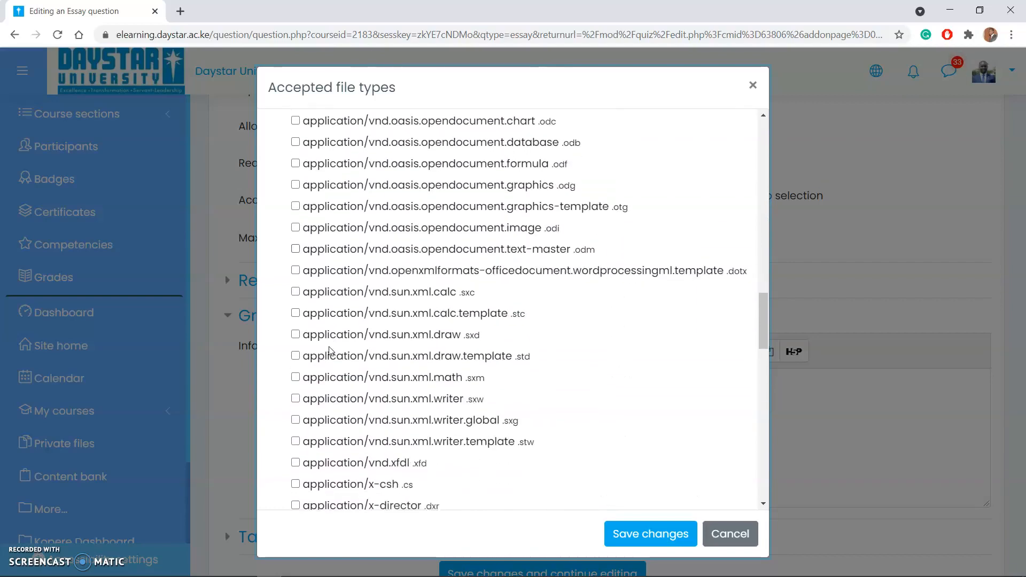
pyautogui.scroll(-8, 330, 351)
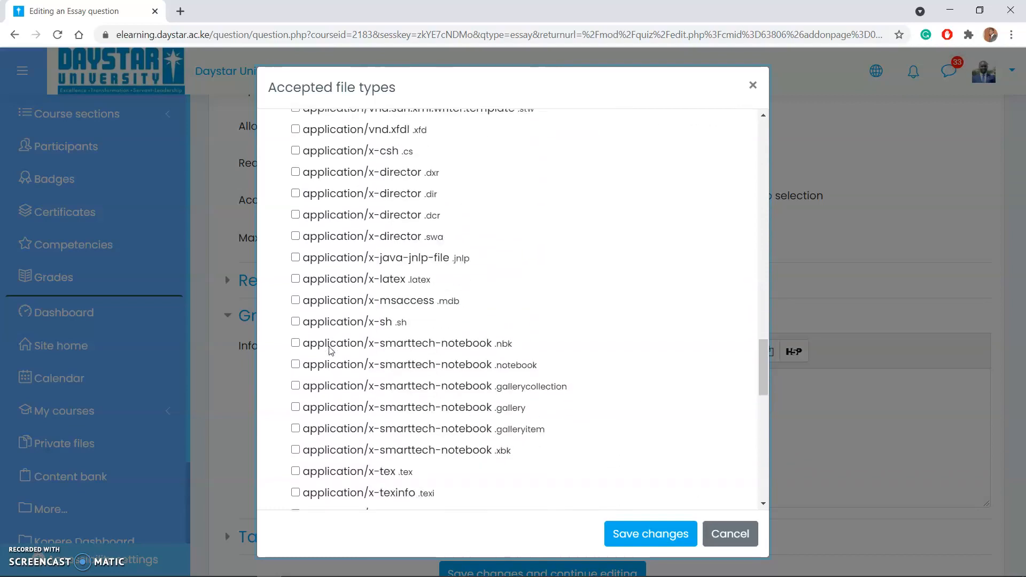
pyautogui.scroll(-6, 334, 342)
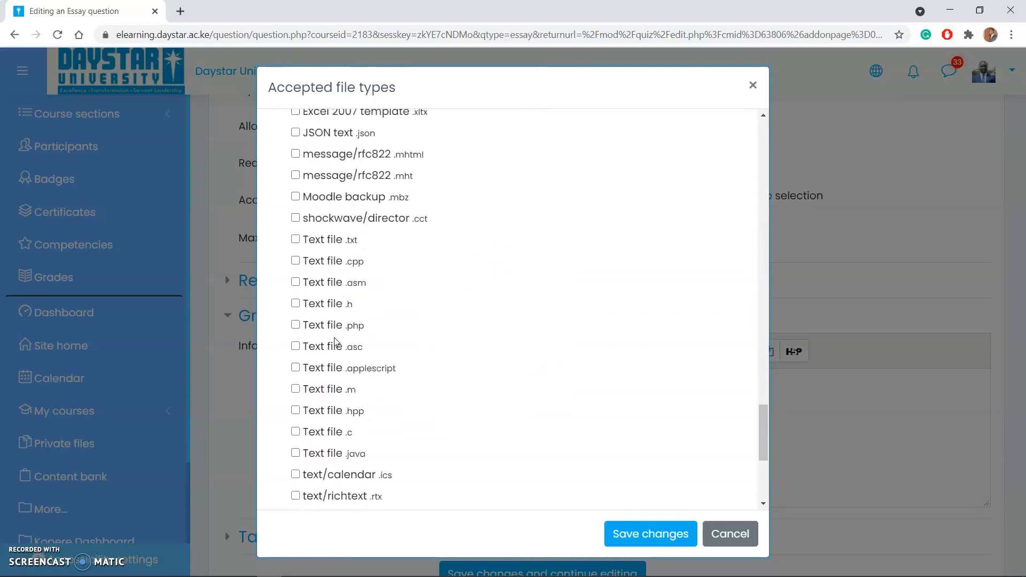
pyautogui.scroll(20, 335, 342)
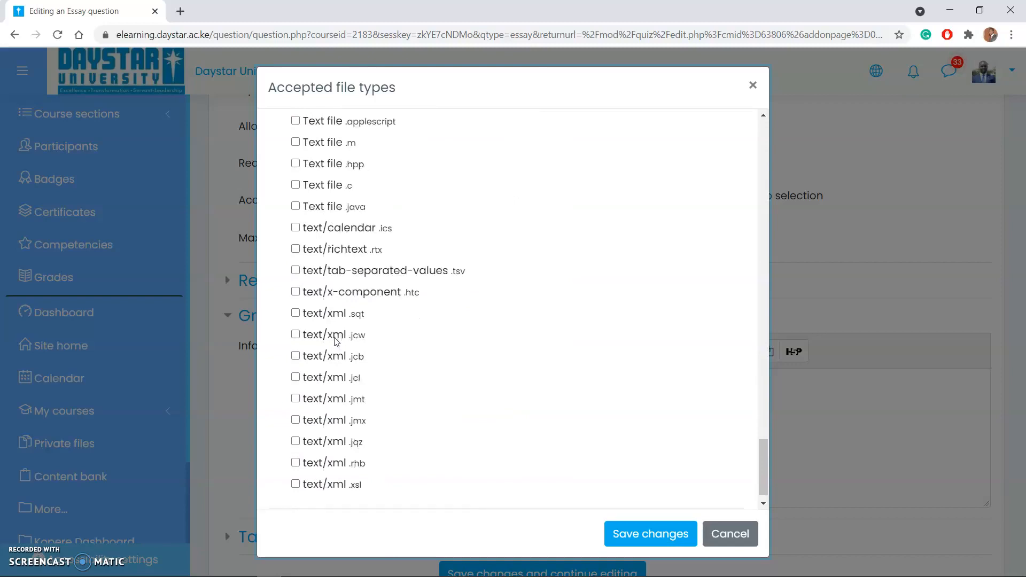
pyautogui.scroll(20, 335, 342)
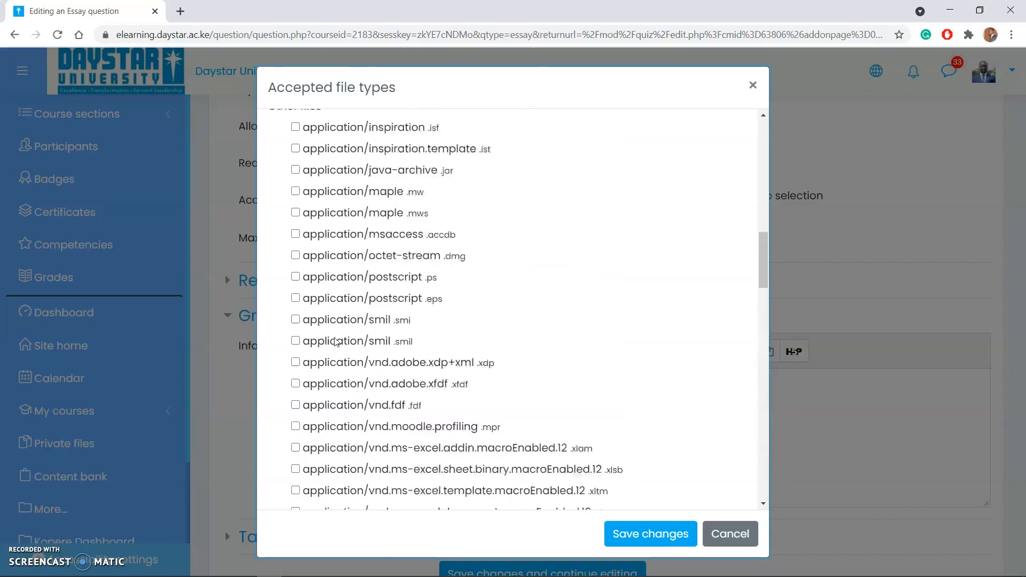
pyautogui.scroll(4, 383, 141)
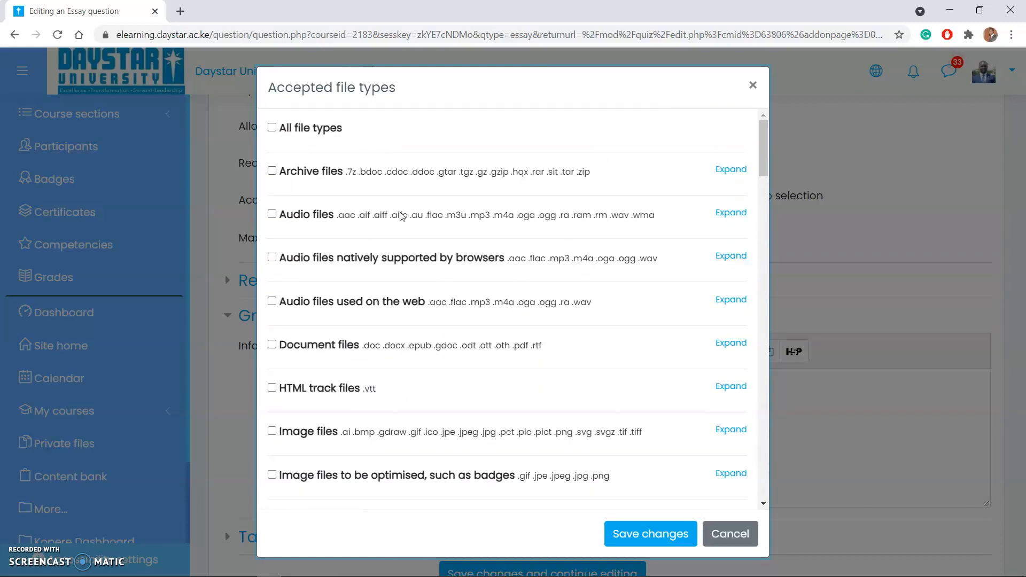
pyautogui.scroll(-6, 406, 235)
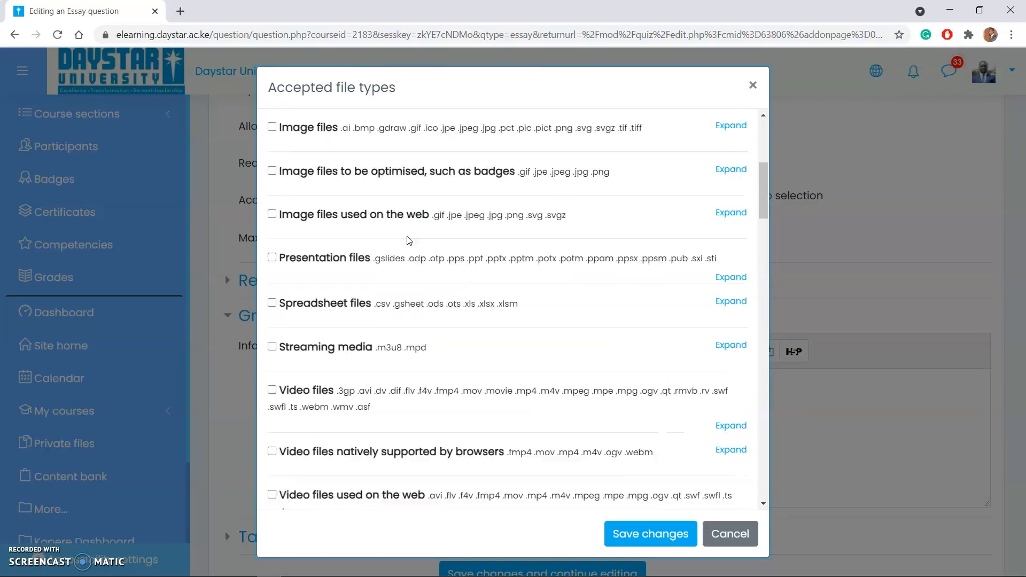
pyautogui.scroll(1, 407, 240)
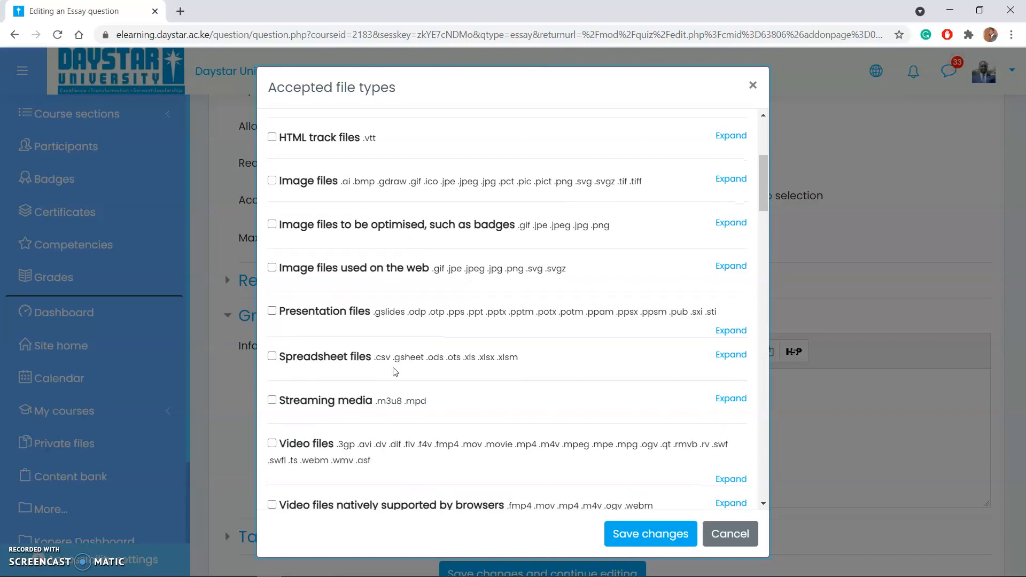
pyautogui.scroll(-3, 395, 368)
pyautogui.scroll(-4, 395, 363)
pyautogui.scroll(-3, 395, 363)
pyautogui.scroll(-3, 395, 362)
pyautogui.scroll(-3, 395, 363)
pyautogui.scroll(-3, 395, 363)
pyautogui.scroll(-6, 395, 362)
pyautogui.scroll(-5, 394, 362)
pyautogui.scroll(-7, 395, 363)
pyautogui.scroll(-4, 395, 361)
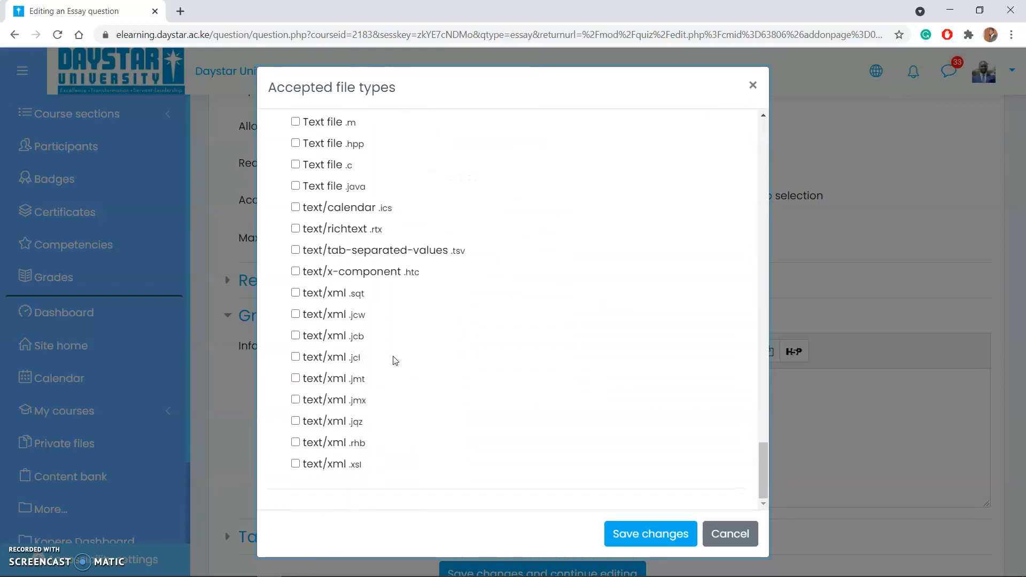
pyautogui.scroll(13, 395, 360)
pyautogui.scroll(6, 395, 361)
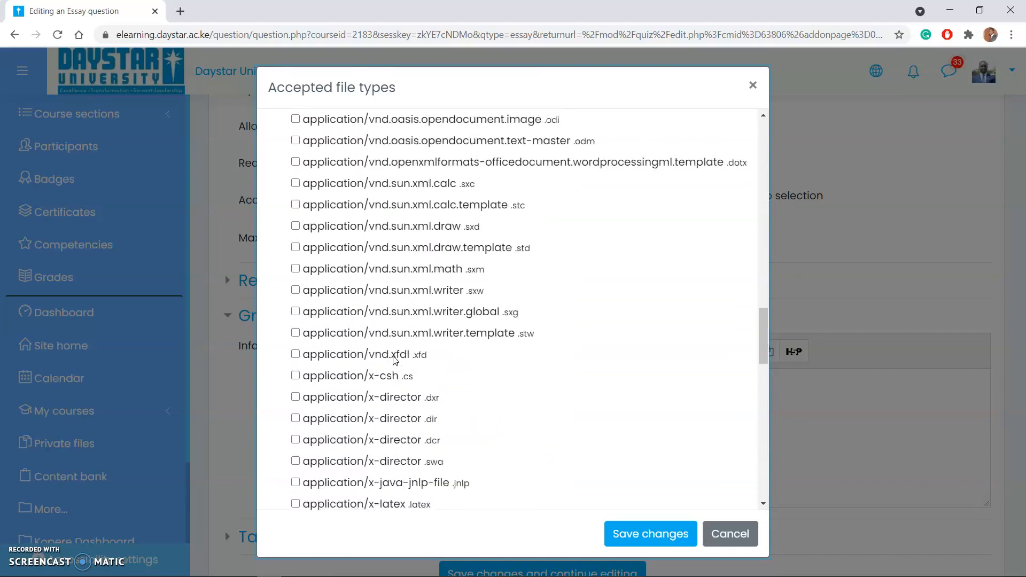
pyautogui.scroll(11, 395, 360)
pyautogui.scroll(5, 395, 361)
pyautogui.scroll(4, 395, 360)
pyautogui.scroll(2, 395, 360)
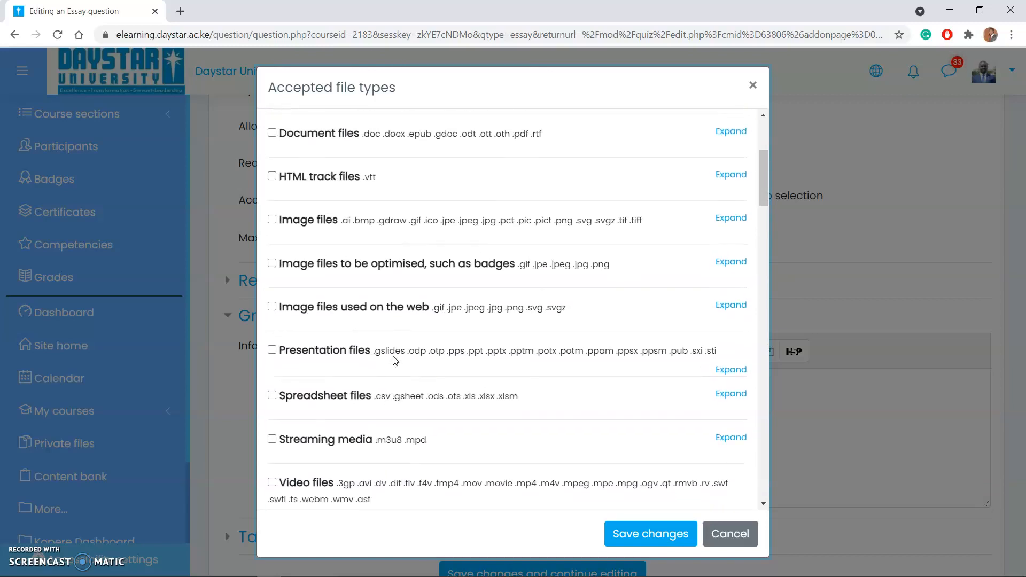
pyautogui.scroll(2, 395, 360)
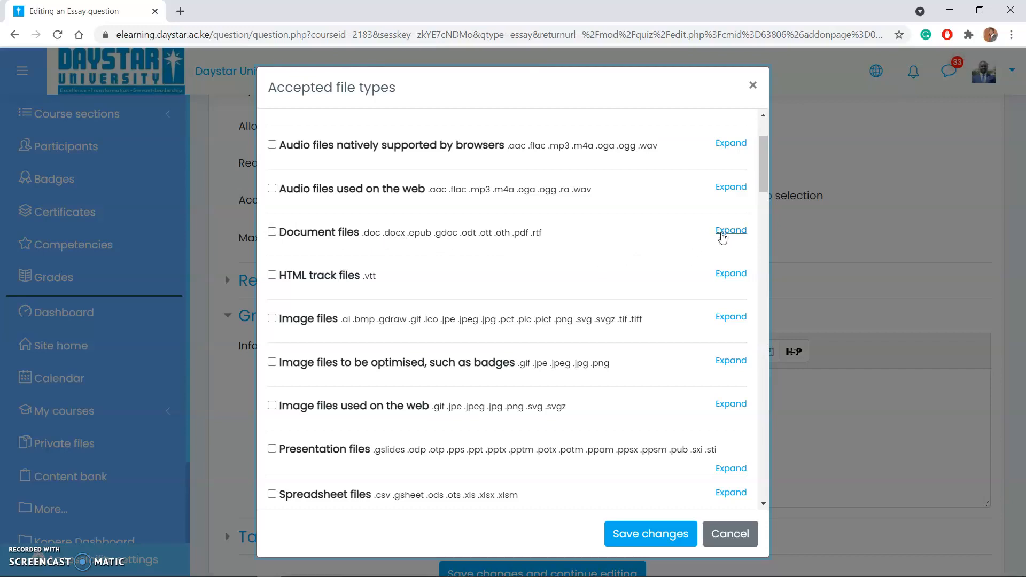
# - Expand the Document files category to view its individual formats, and leave the file type selection without saving
pyautogui.click(726, 230)
pyautogui.click(561, 321)
pyautogui.scroll(-2, 561, 320)
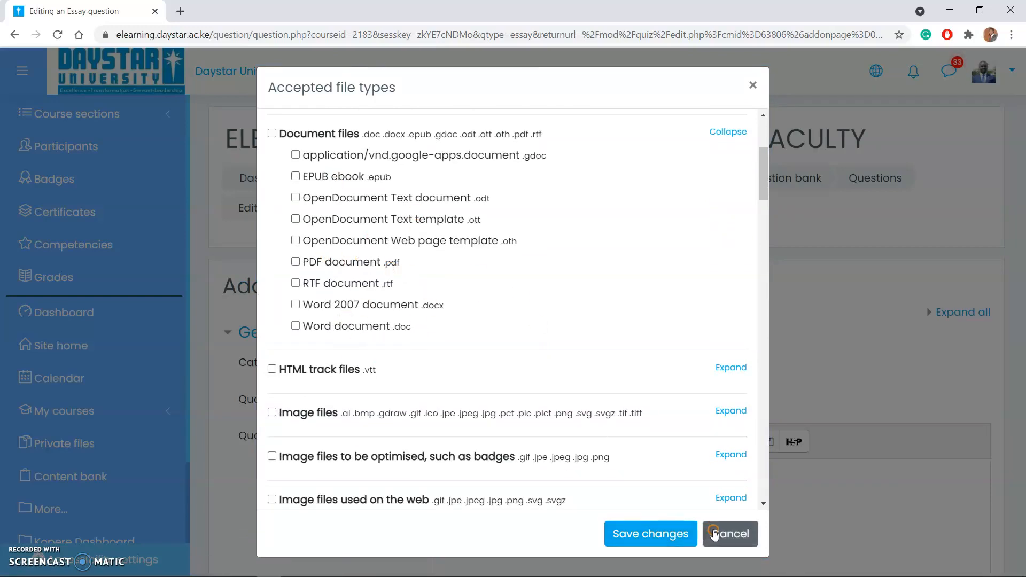
pyautogui.click(705, 531)
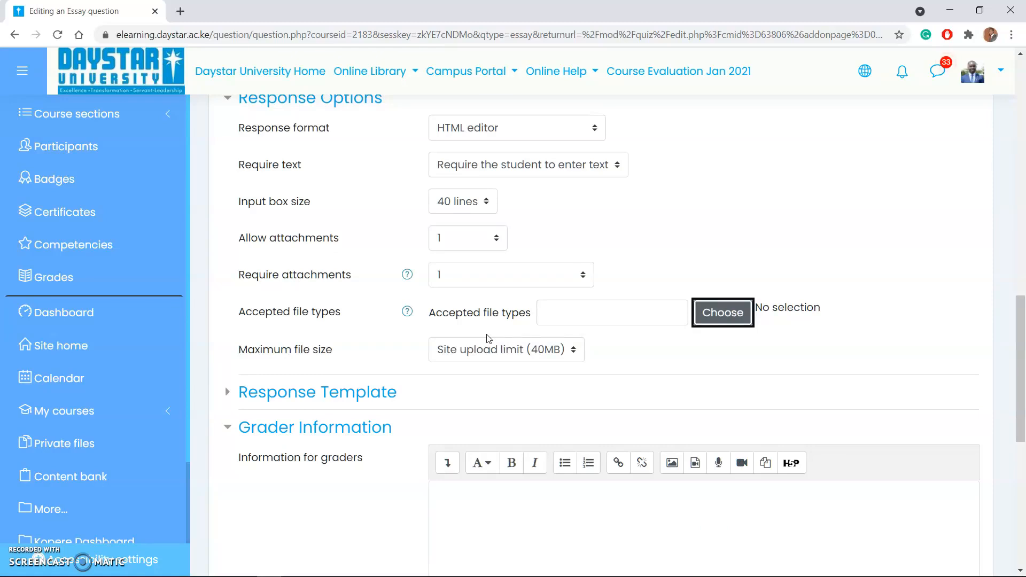
# - Review the essay's question text and attachment requirement settings through to the end of the form
pyautogui.scroll(12, 487, 337)
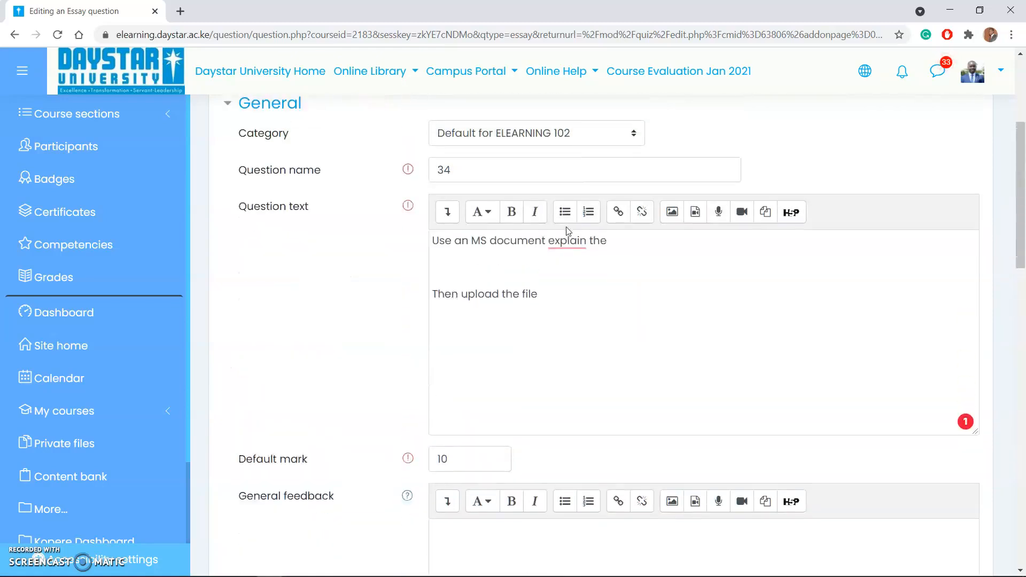
pyautogui.click(558, 255)
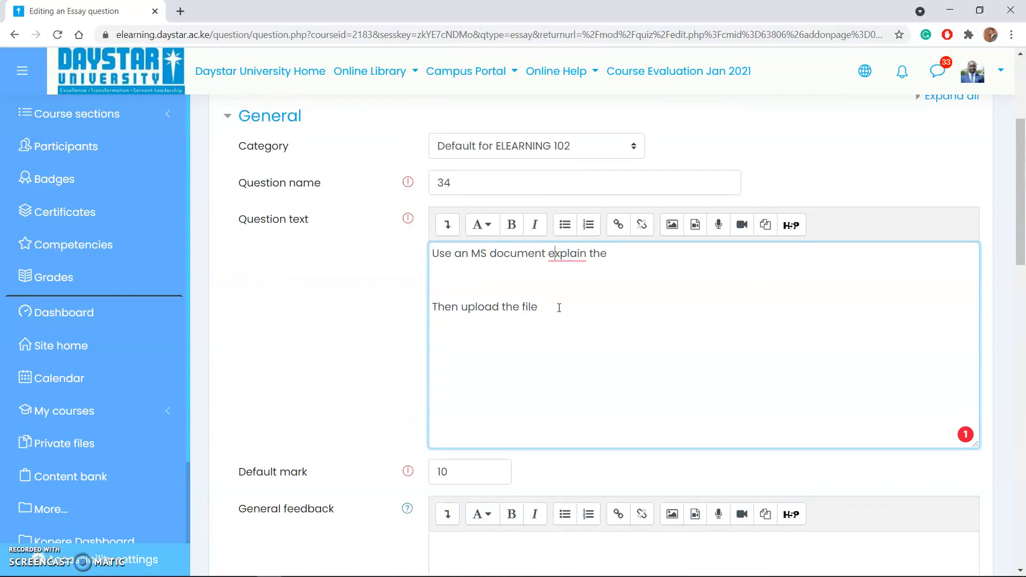
pyautogui.scroll(-12, 559, 308)
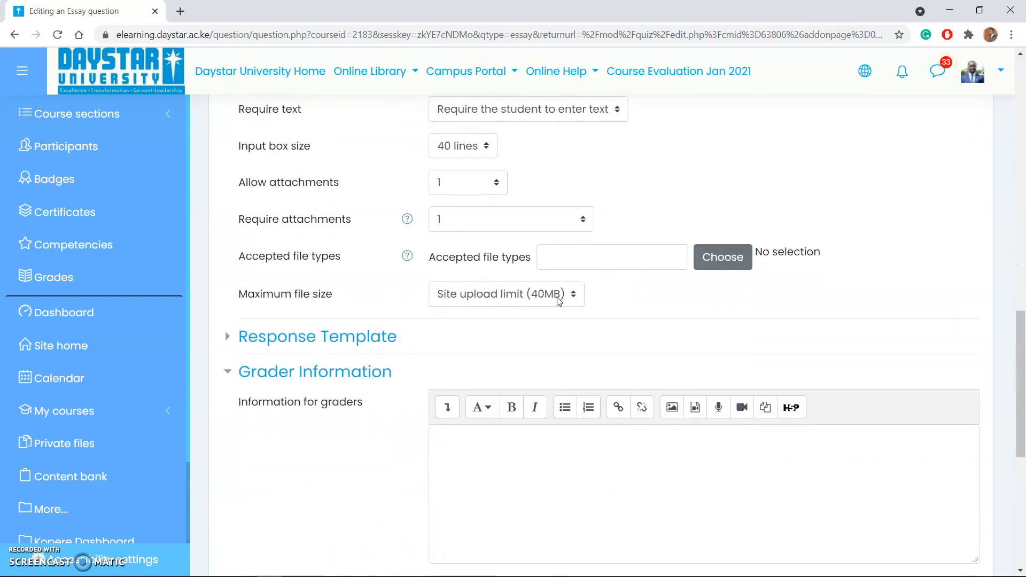
pyautogui.click(458, 220)
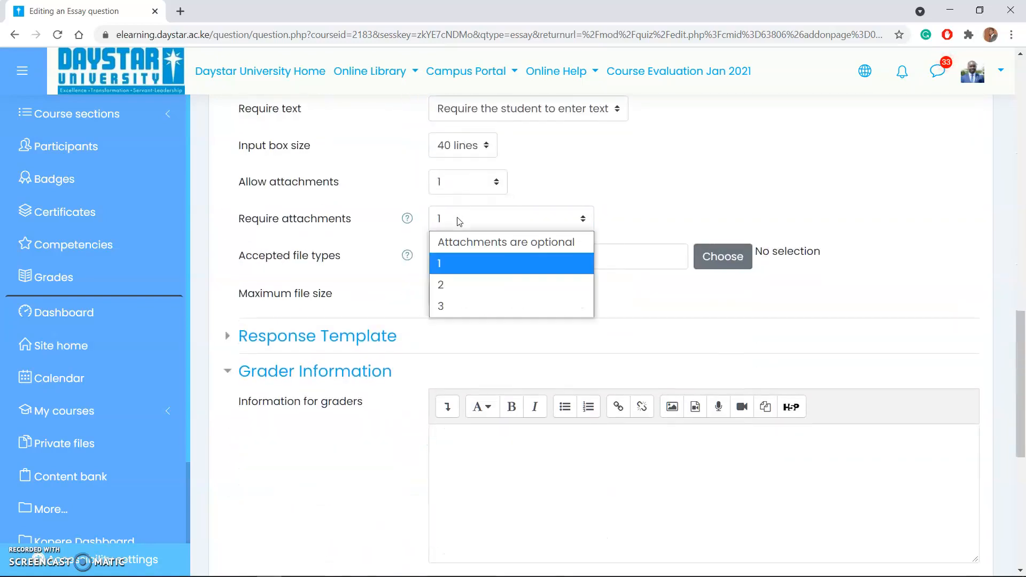
pyautogui.click(667, 146)
pyautogui.scroll(-1, 556, 386)
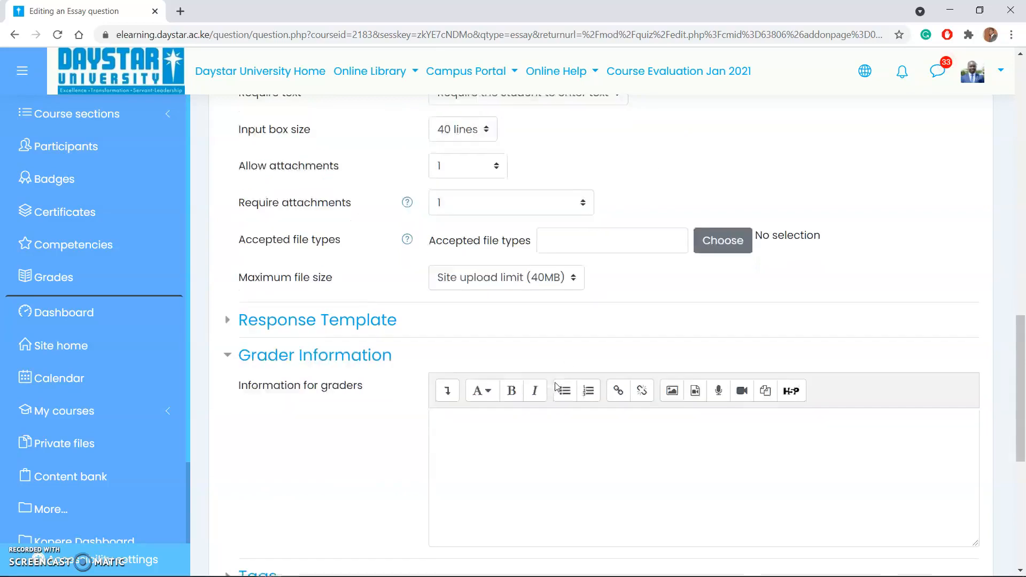
pyautogui.scroll(-7, 555, 385)
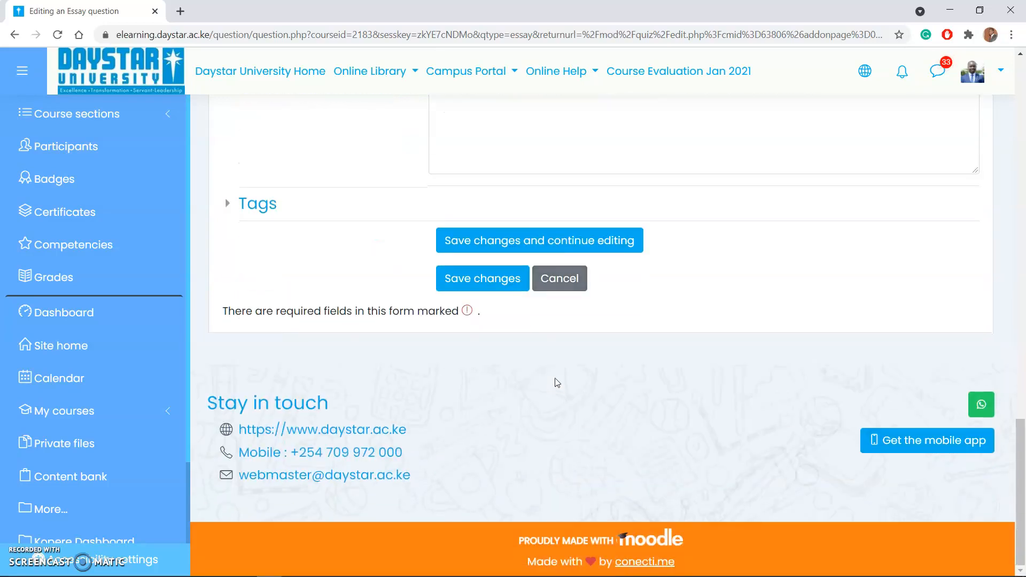
# - Save the essay question into the End of Semester Exam quiz
pyautogui.click(511, 281)
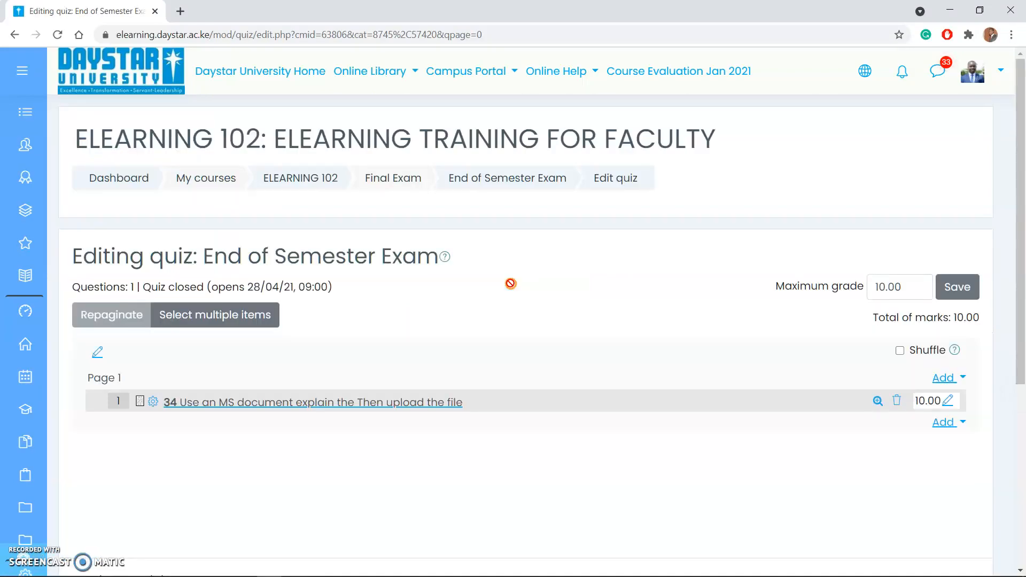
pyautogui.scroll(-2, 453, 264)
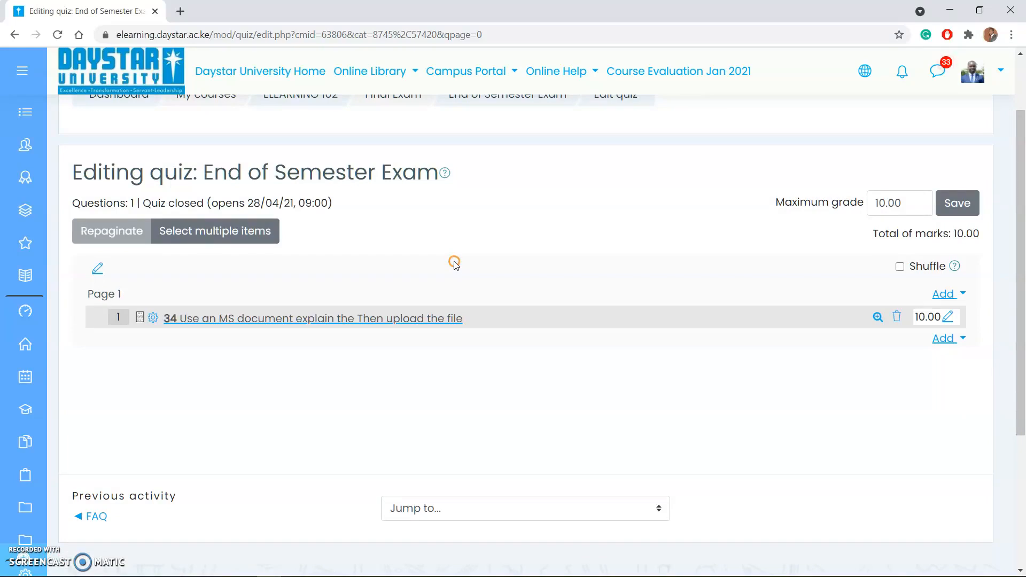
# - Preview the essay question, check its answer box and attachment area, open the file upload picker, and close the preview
pyautogui.click(877, 320)
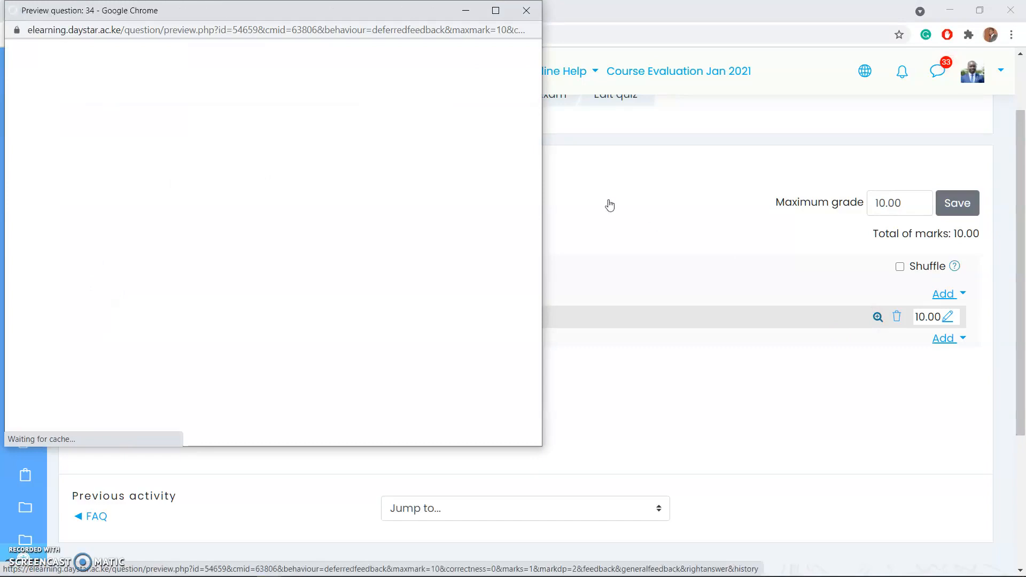
pyautogui.moveTo(373, 17); pyautogui.dragTo(574, 20)
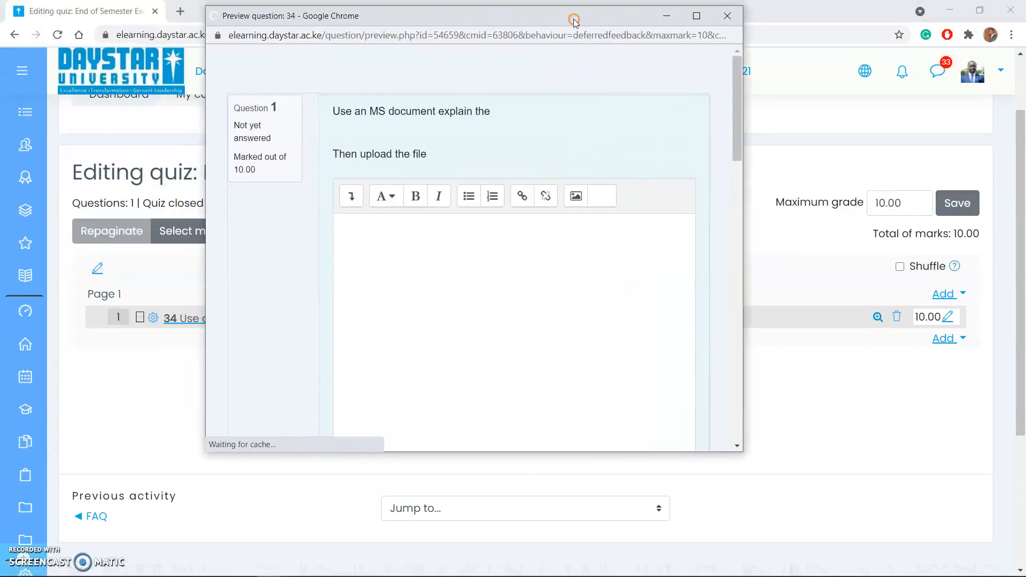
pyautogui.moveTo(741, 97); pyautogui.dragTo(741, 234)
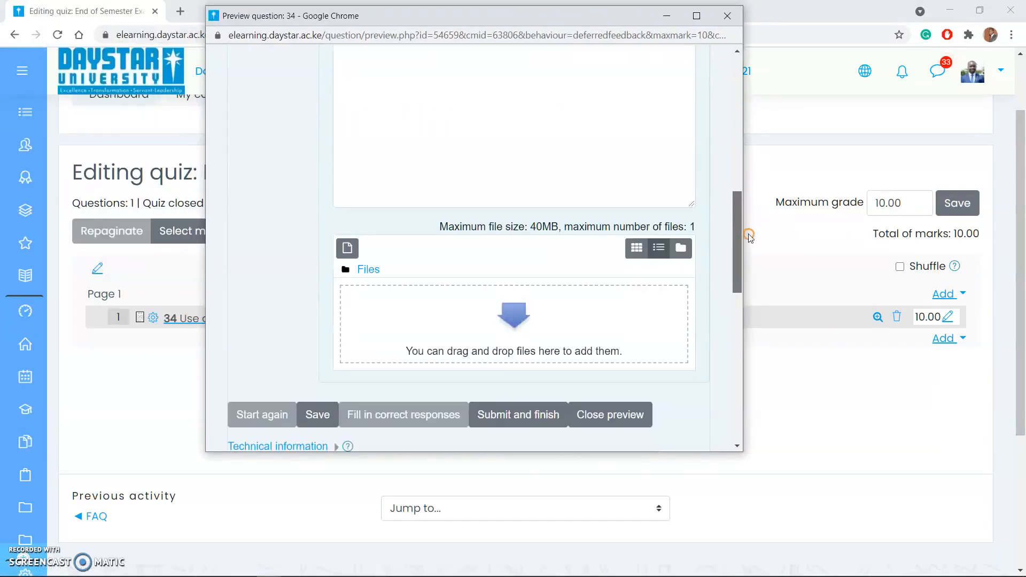
pyautogui.click(349, 249)
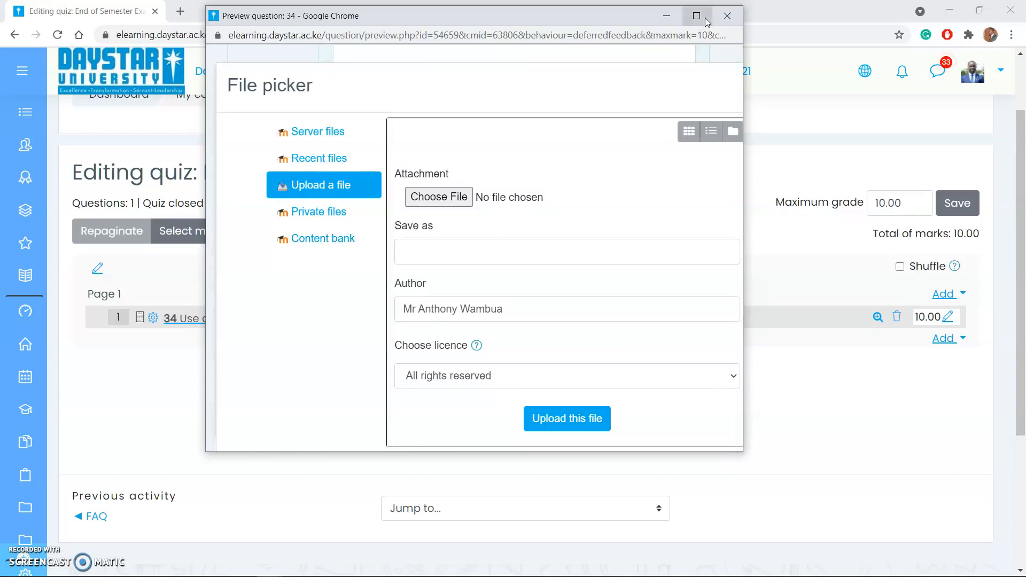
pyautogui.click(727, 16)
pyautogui.scroll(-1, 627, 345)
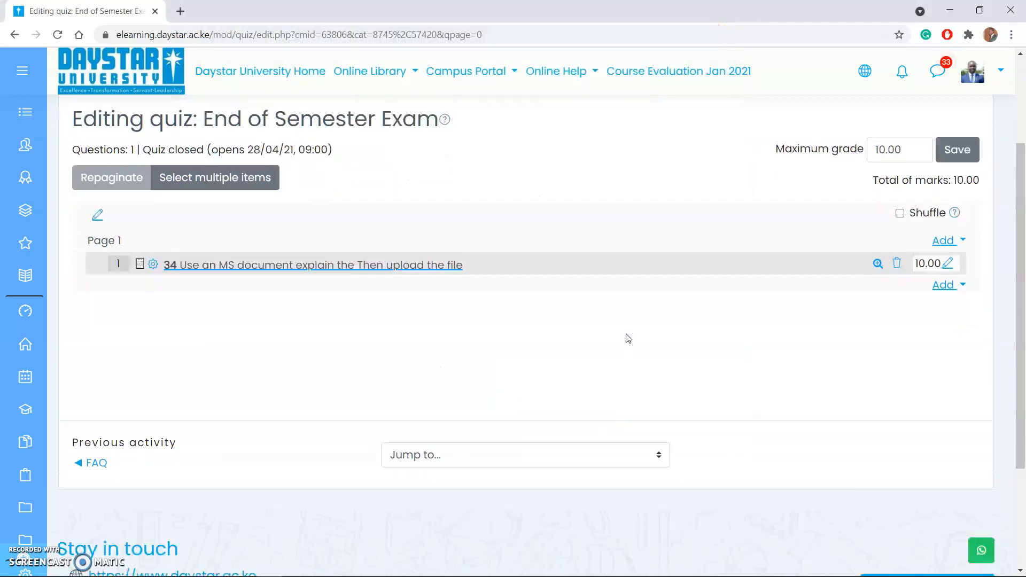
pyautogui.scroll(-1, 628, 337)
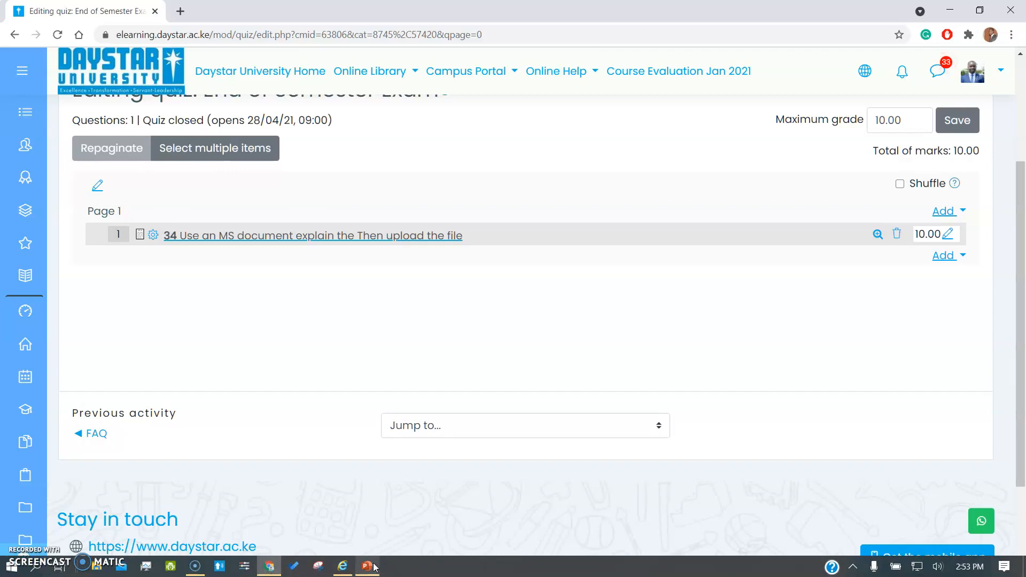
# - Switch to the PowerPoint presentation and go through each item on the Online Exam Controls slide, from Timing to Level of testing (Blooms)
pyautogui.click(374, 567)
pyautogui.click(656, 188)
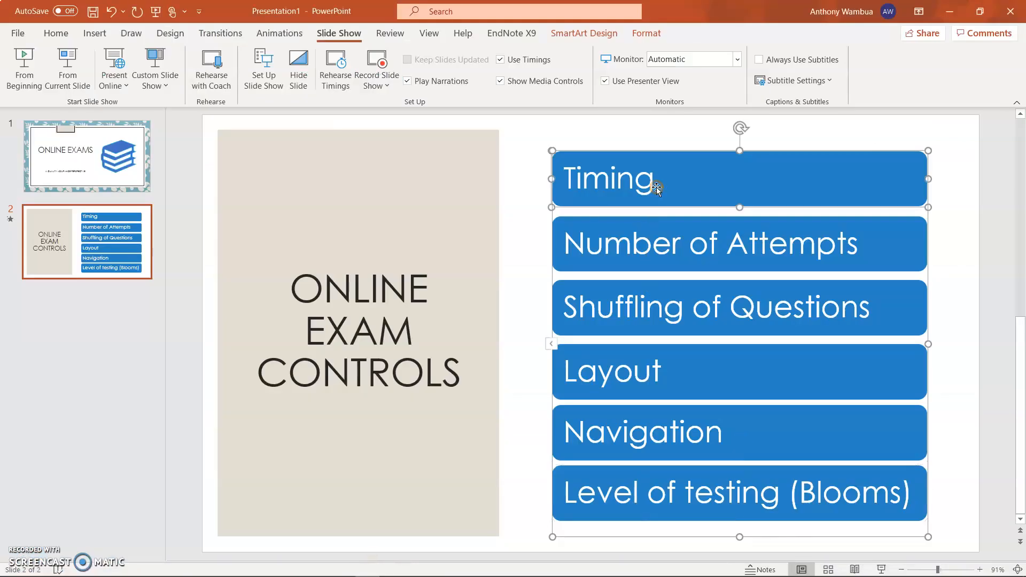
pyautogui.click(654, 245)
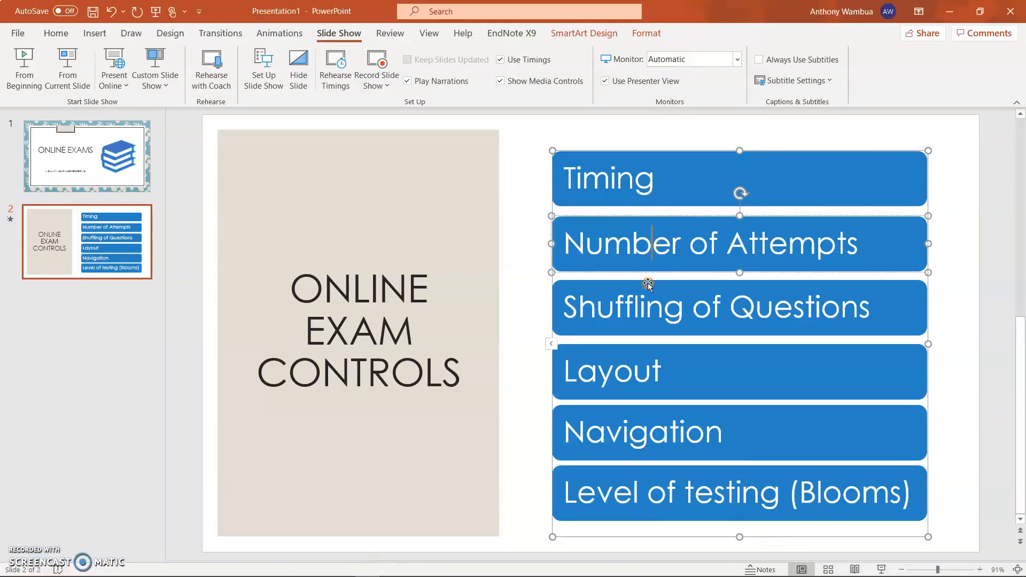
pyautogui.click(645, 309)
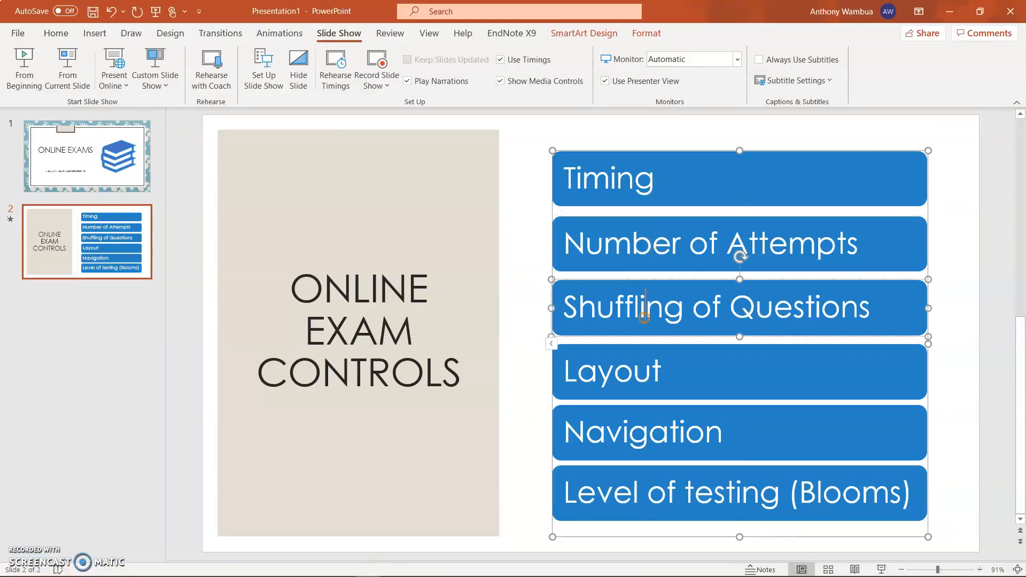
pyautogui.click(632, 380)
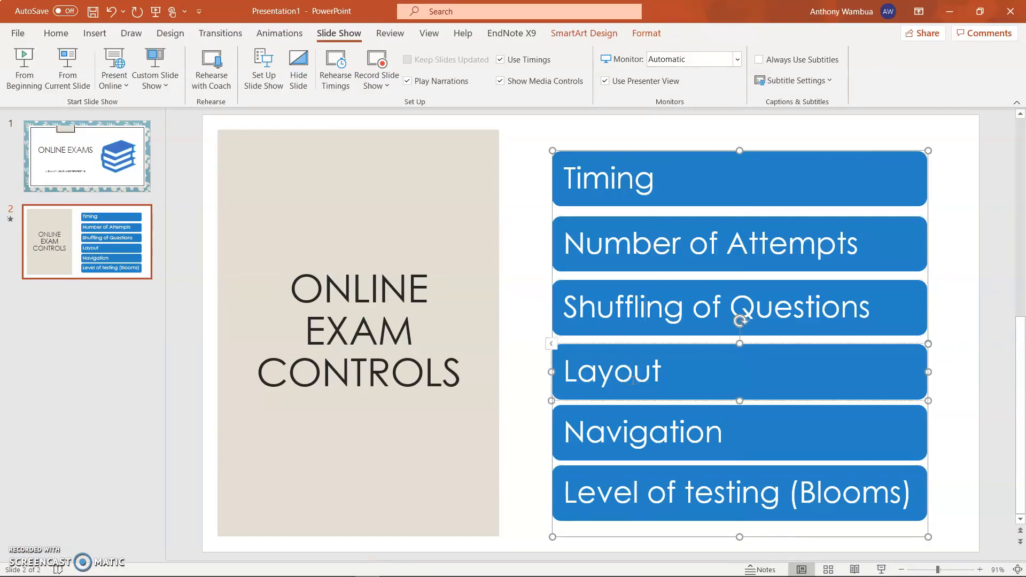
pyautogui.click(632, 433)
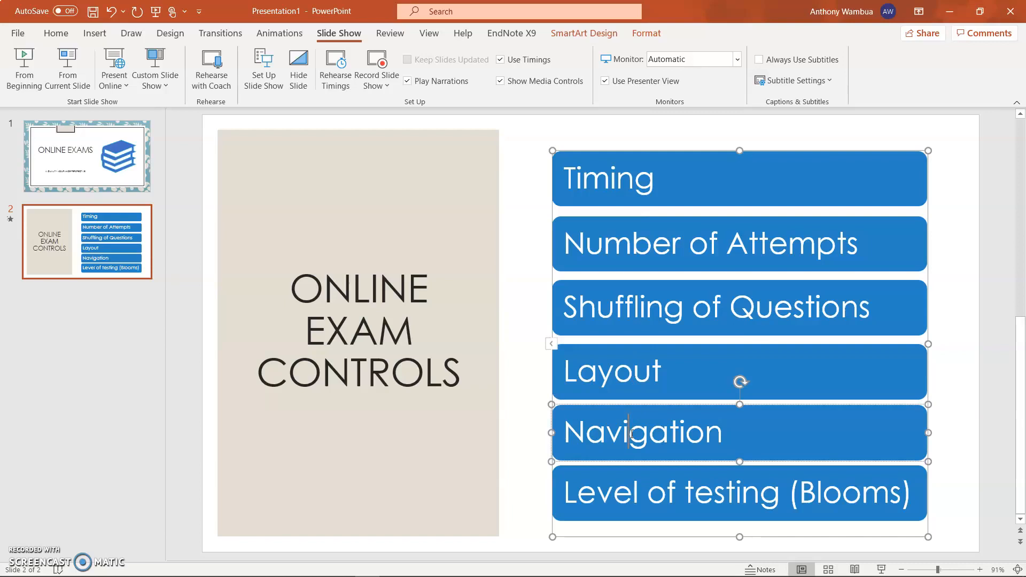
pyautogui.click(613, 514)
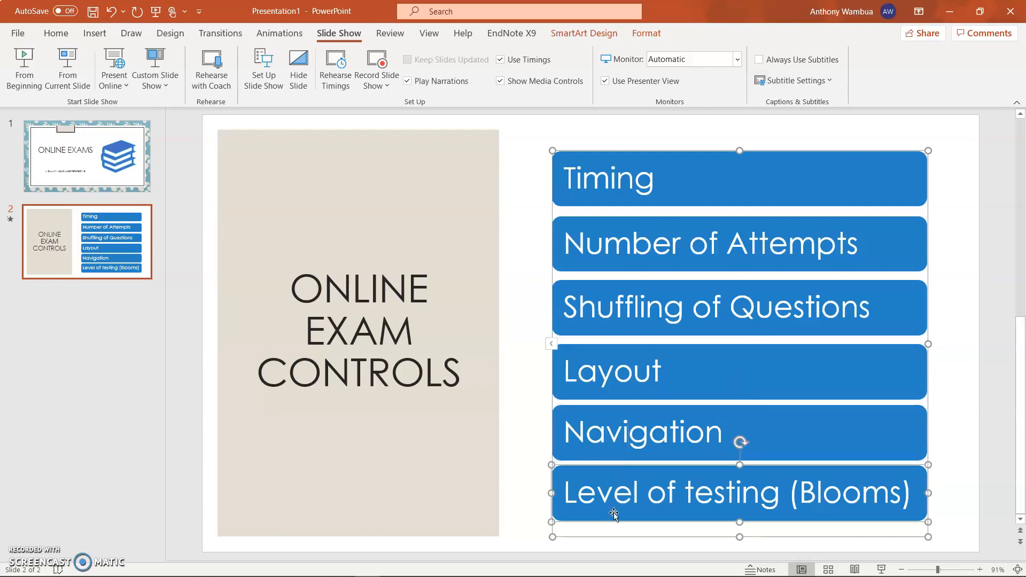